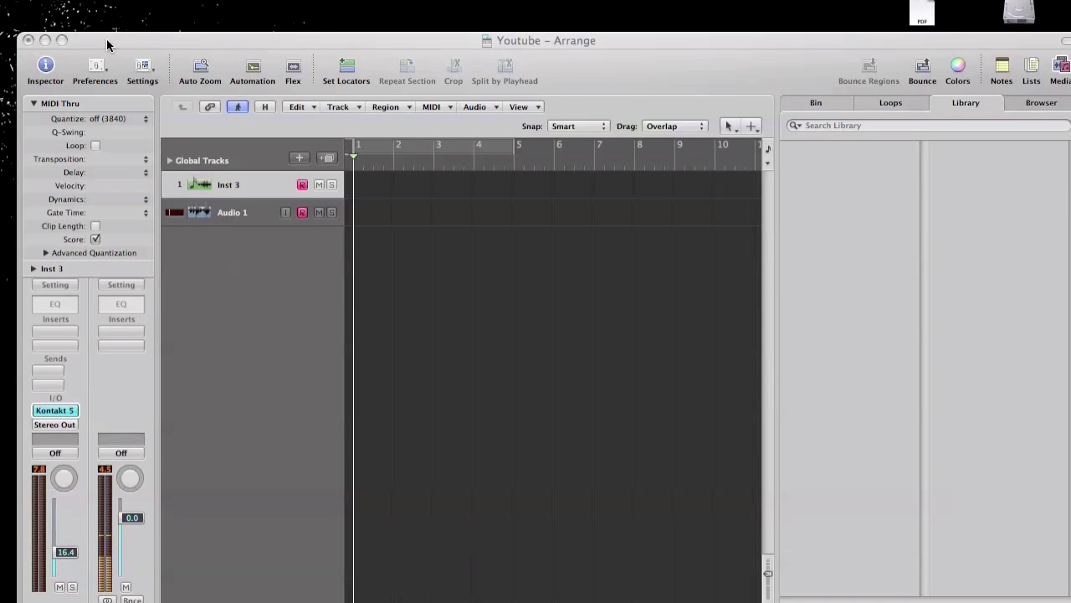
Maximise the Youtube project window and open Kontakt 5 on Inst 3
click(62, 40)
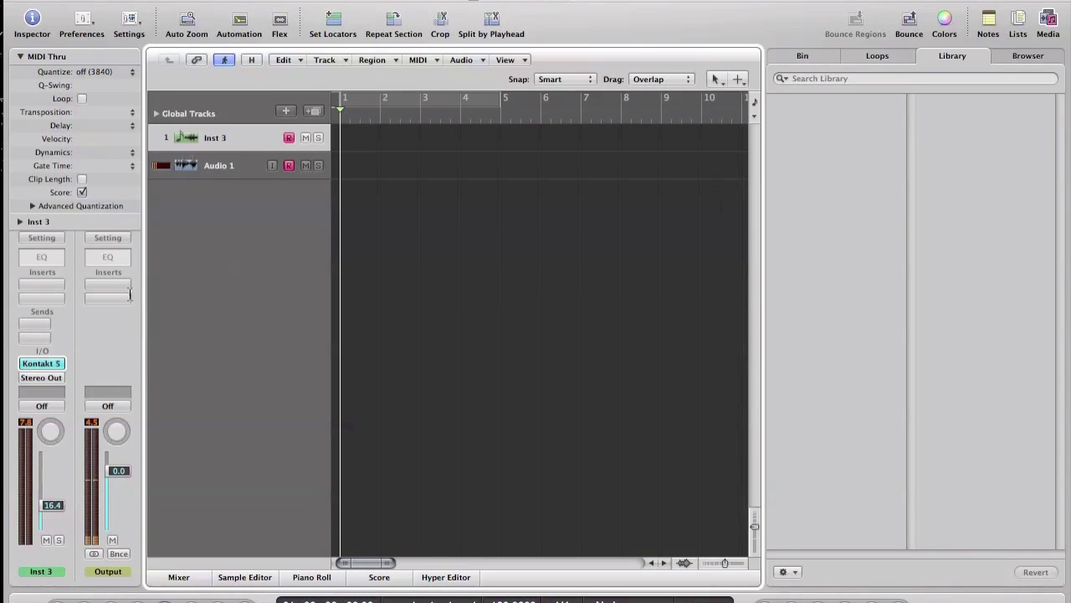
click(46, 367)
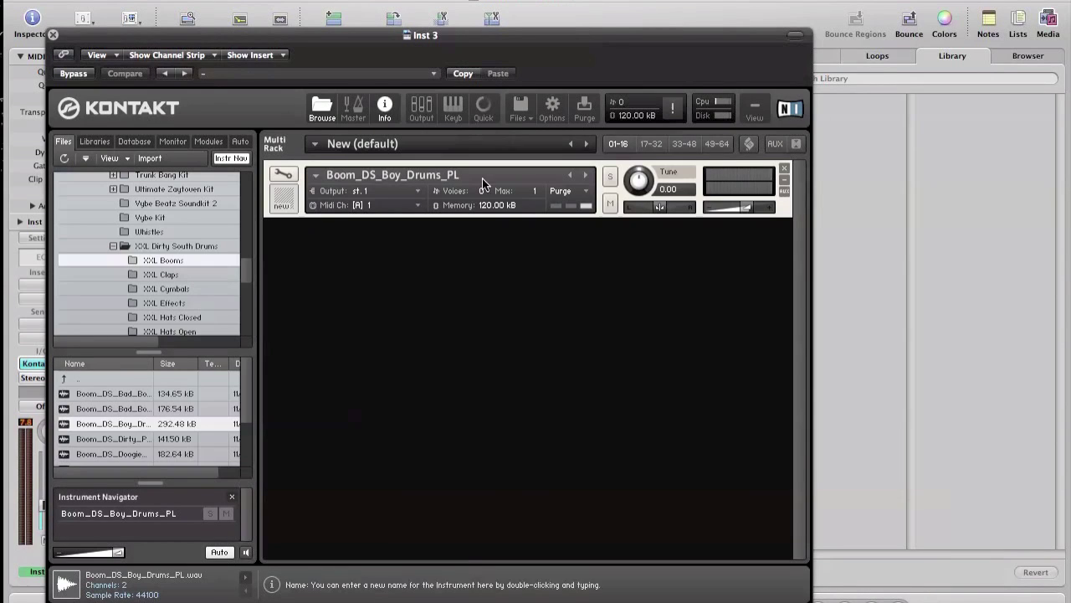
Remove the Boom_DS_Boy_Drums_PL instrument from the Kontakt rack and reposition the window
click(784, 168)
drag(373, 38, 547, 15)
drag(421, 254, 410, 153)
scroll(410, 155, down, 3)
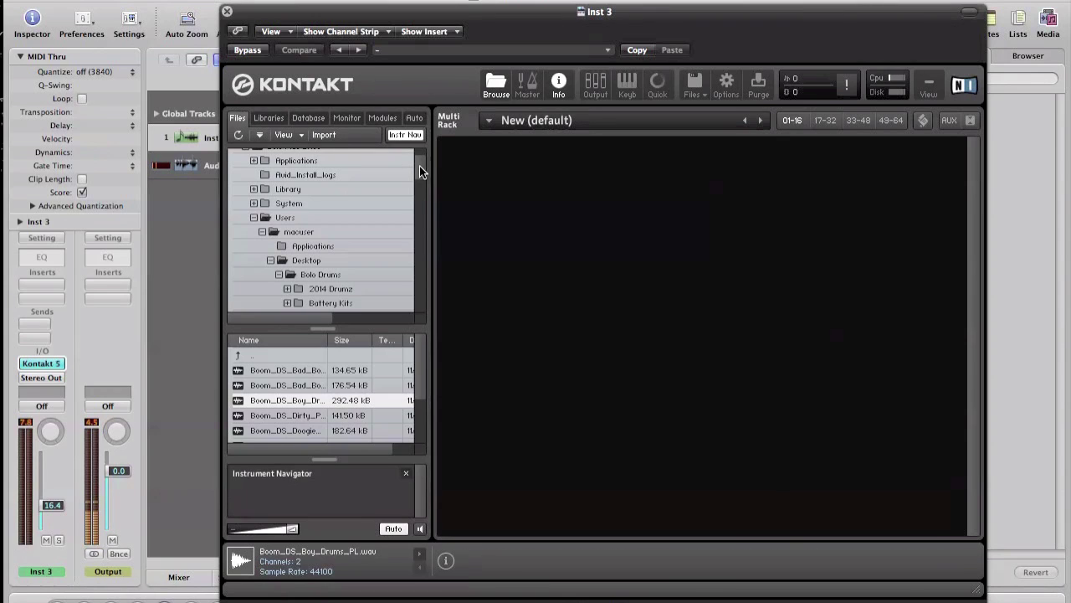
Open the Bolos Fruity Drums folder, enable Auto audition, and preview 01 Crash.wav
scroll(421, 161, up, 3)
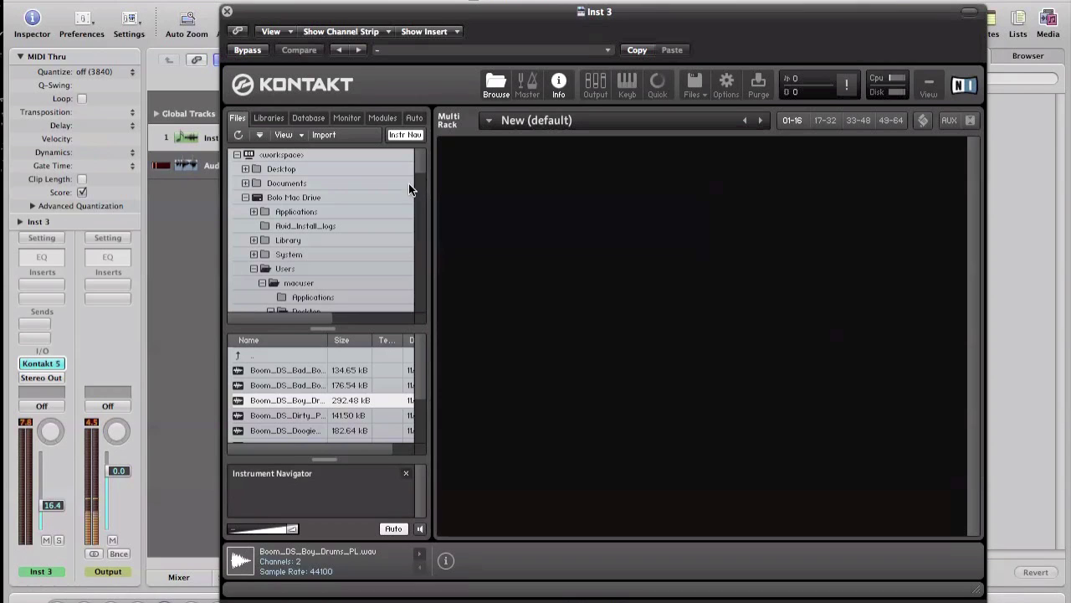
scroll(425, 179, down, 3)
scroll(425, 179, down, 3)
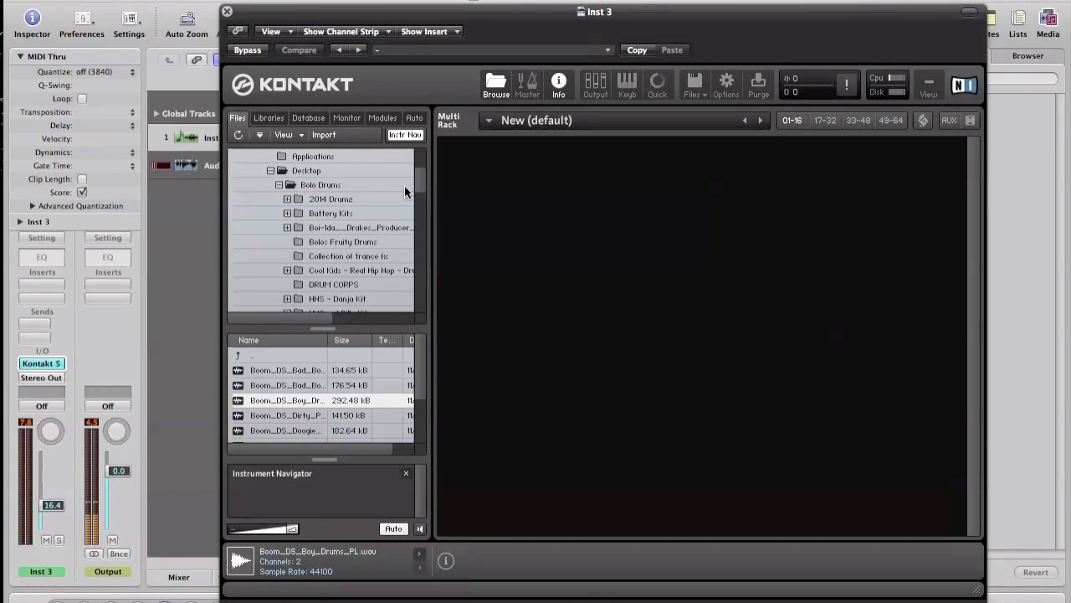
click(343, 244)
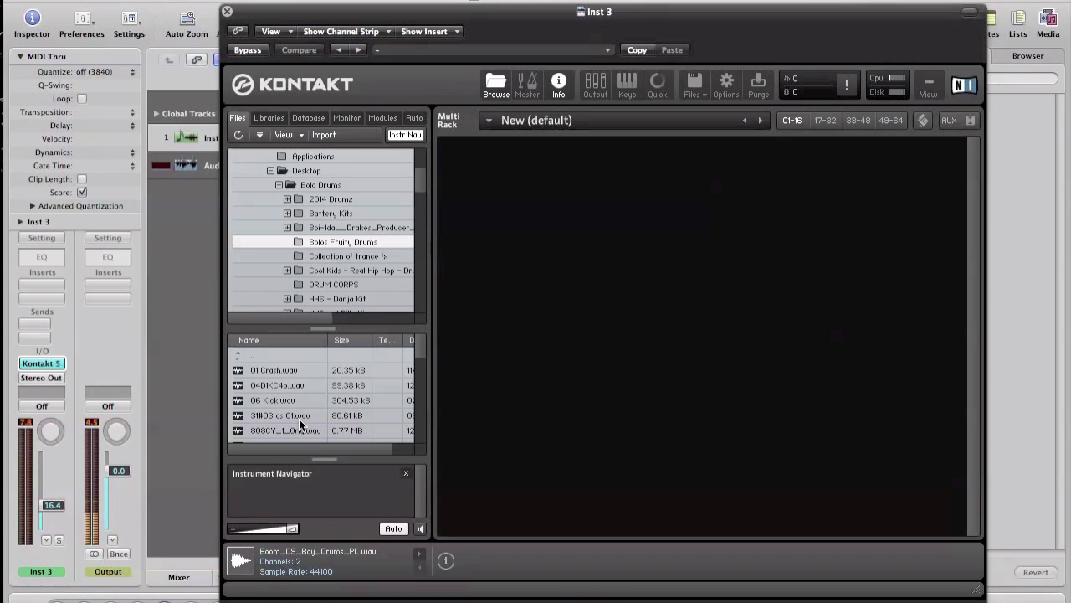
click(391, 529)
click(285, 374)
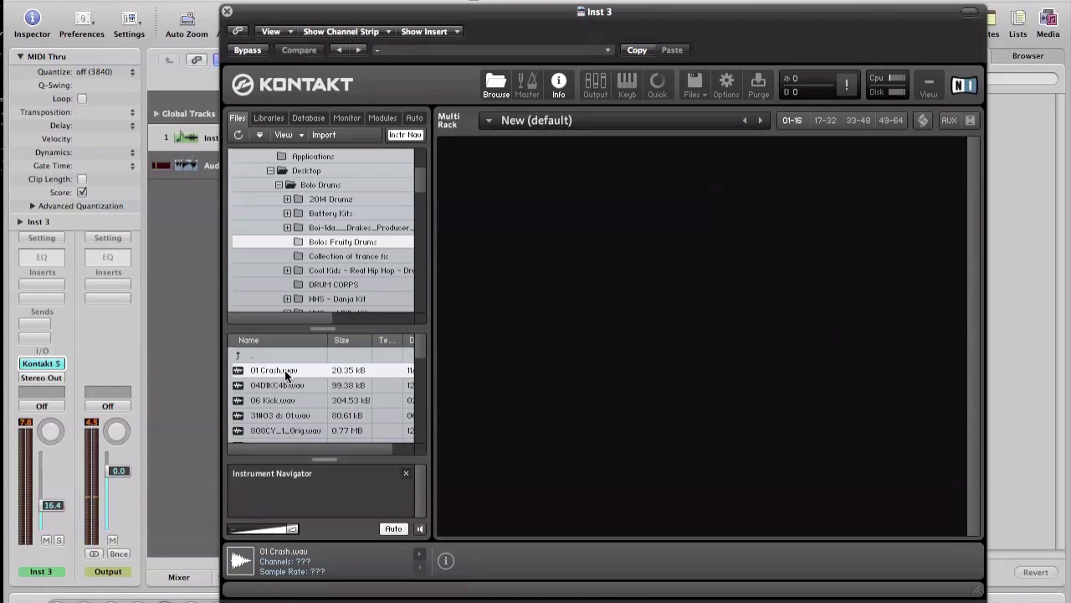
Audition the Bolos Fruity Drums samples from 06 Kick.wav down to JJSnares (4).wav
drag(385, 10, 422, 2)
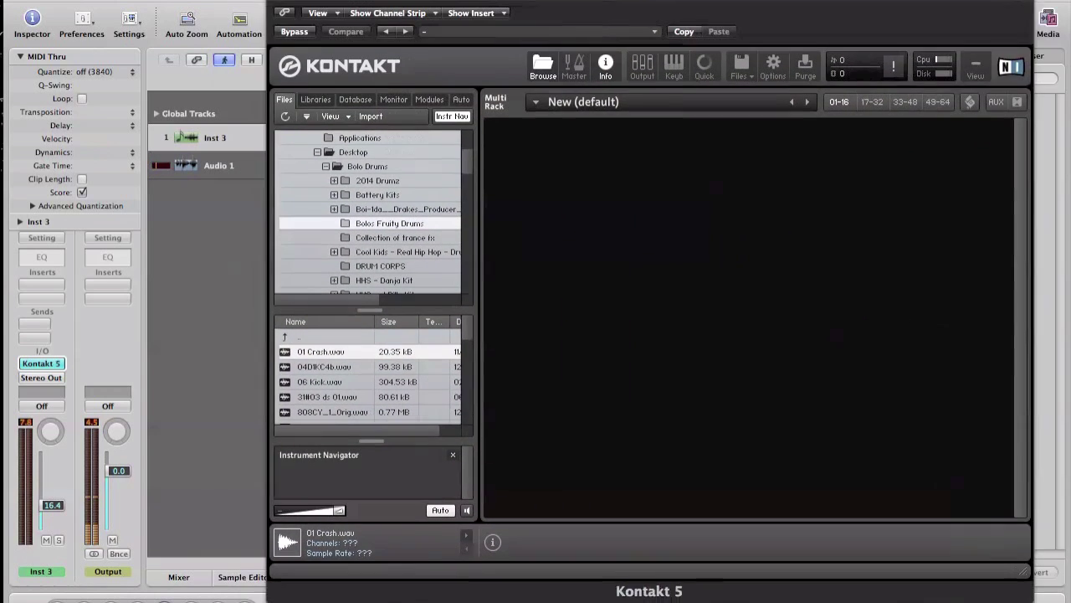
click(347, 372)
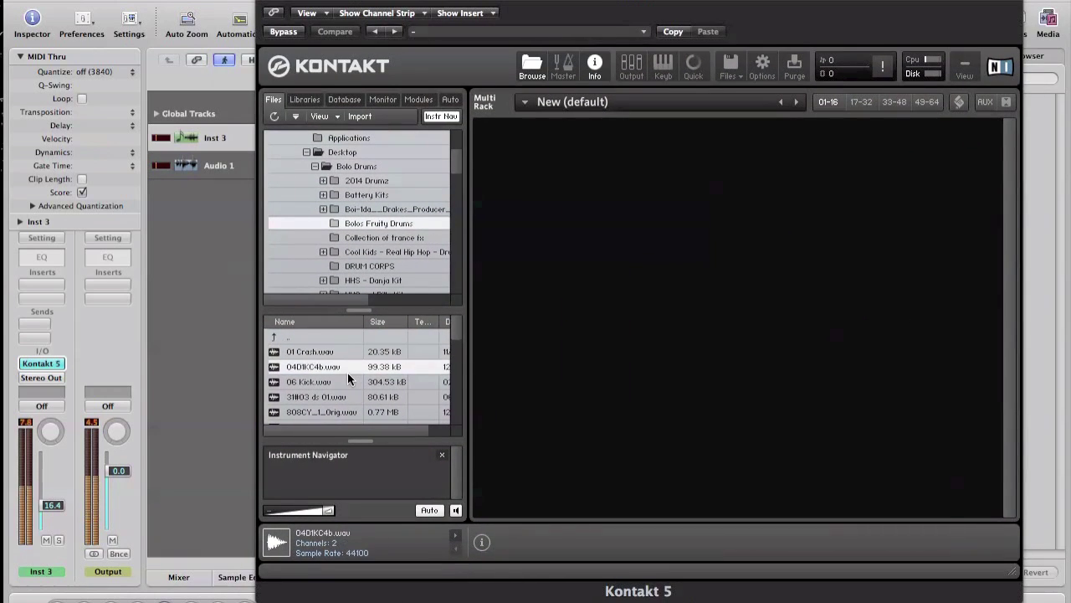
click(336, 381)
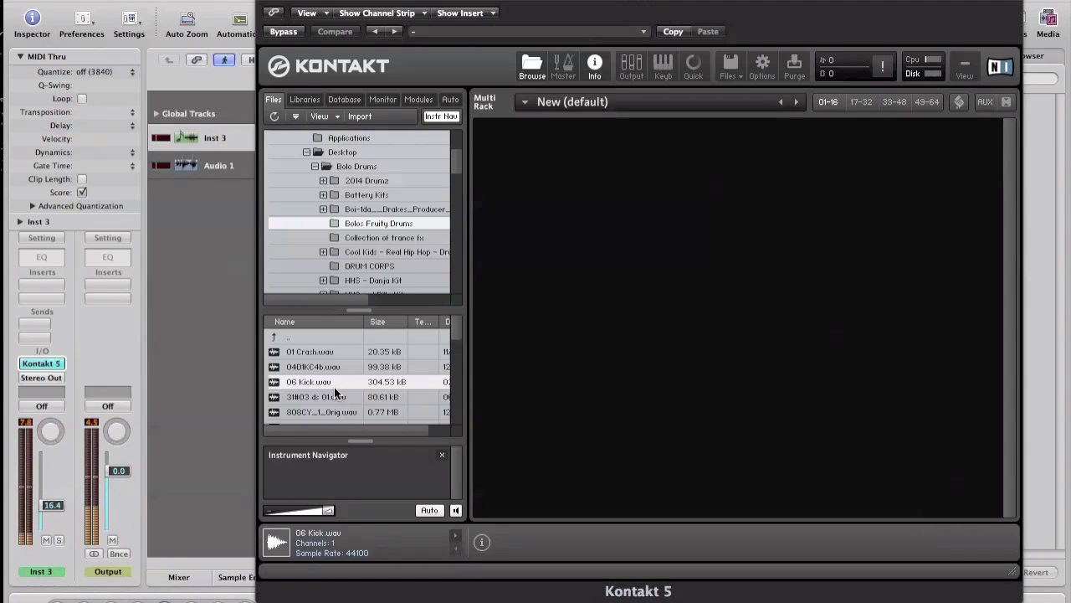
key(Down)
key(Down)
key(Down)
key(Down)
key(Down)
key(Down)
key(Down)
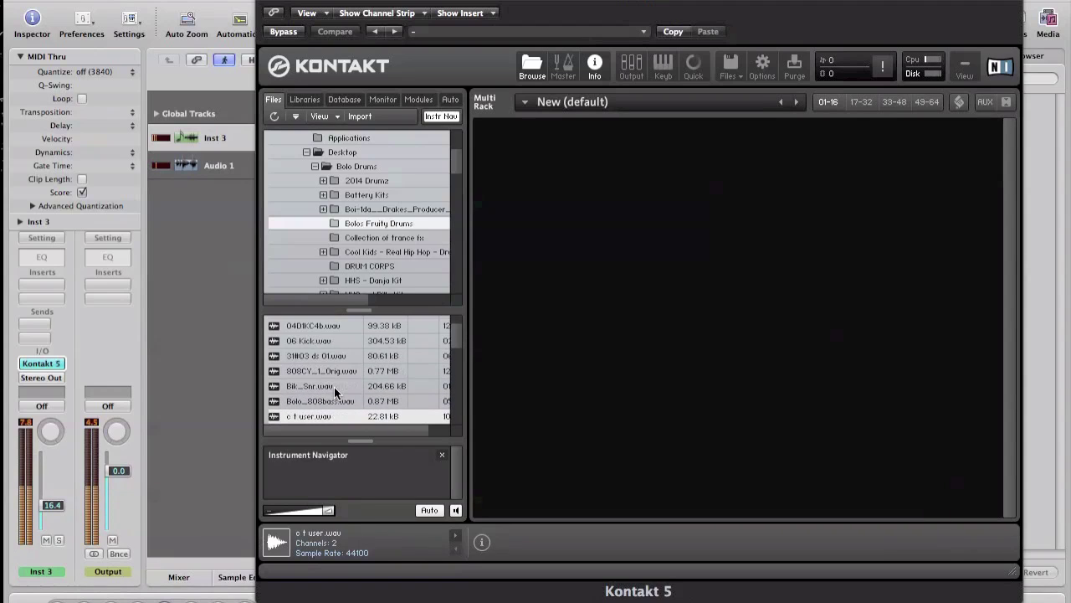
key(Down)
key(Down)
key(Down)
key(Down)
key(Down)
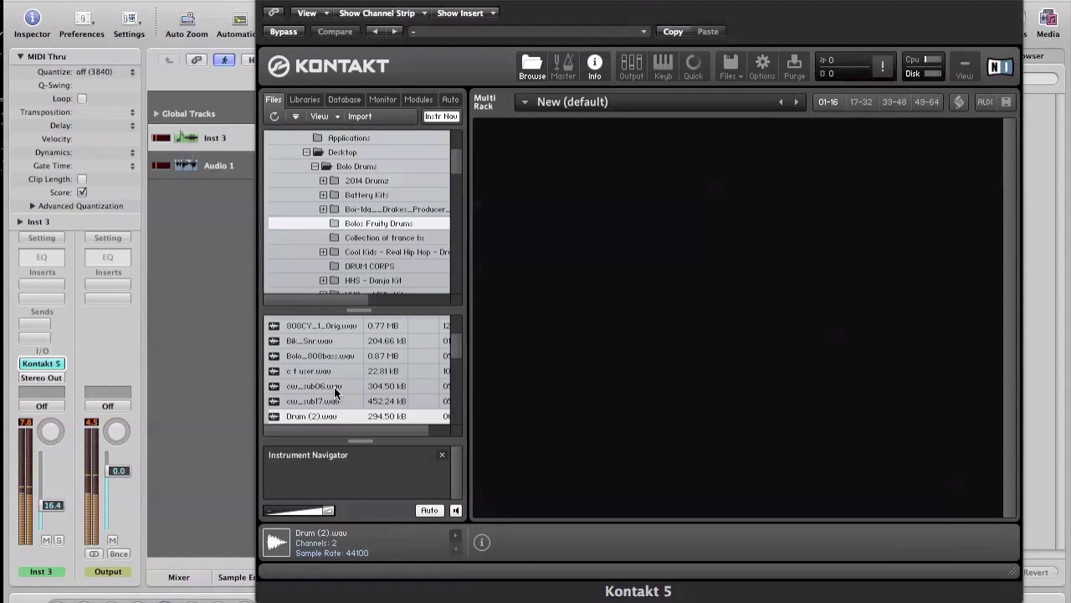
key(Down)
key(Down)
key(Down)
key(Down)
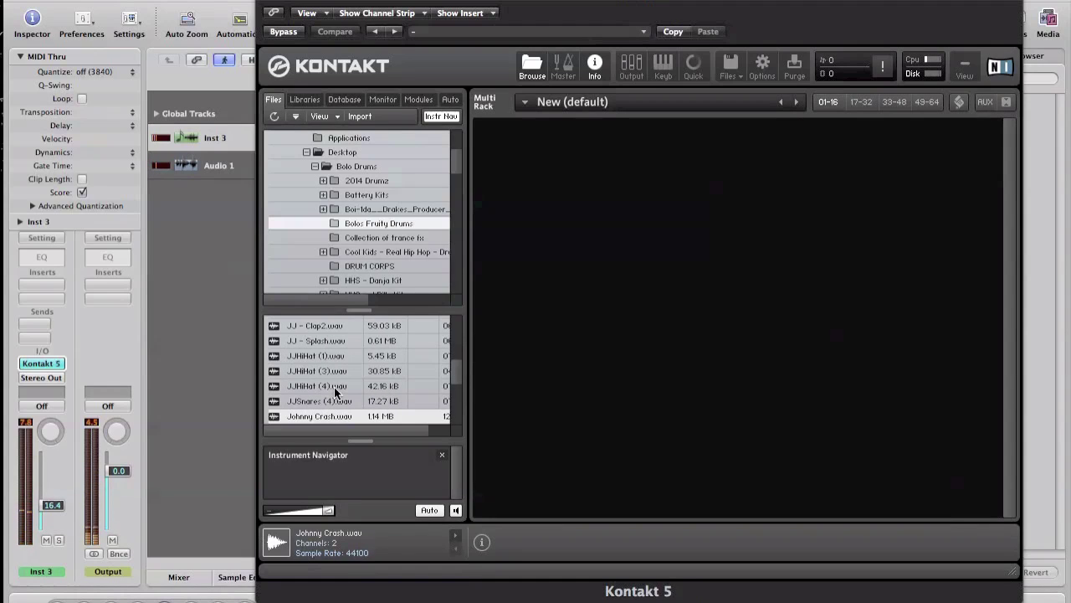
key(Up)
key(Up)
key(Up)
key(Down)
key(Down)
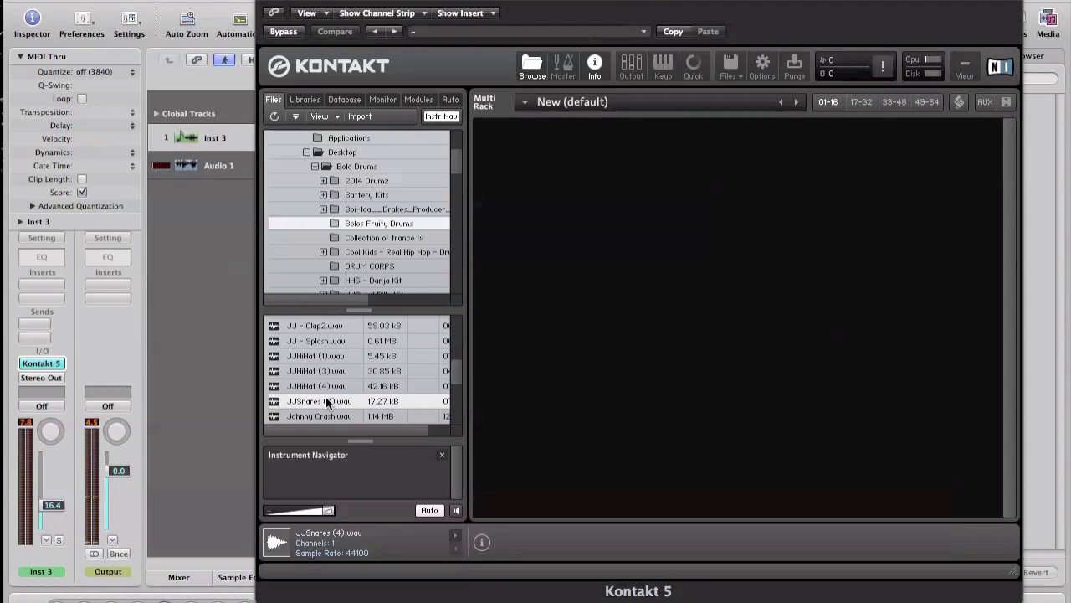
drag(318, 400, 518, 302)
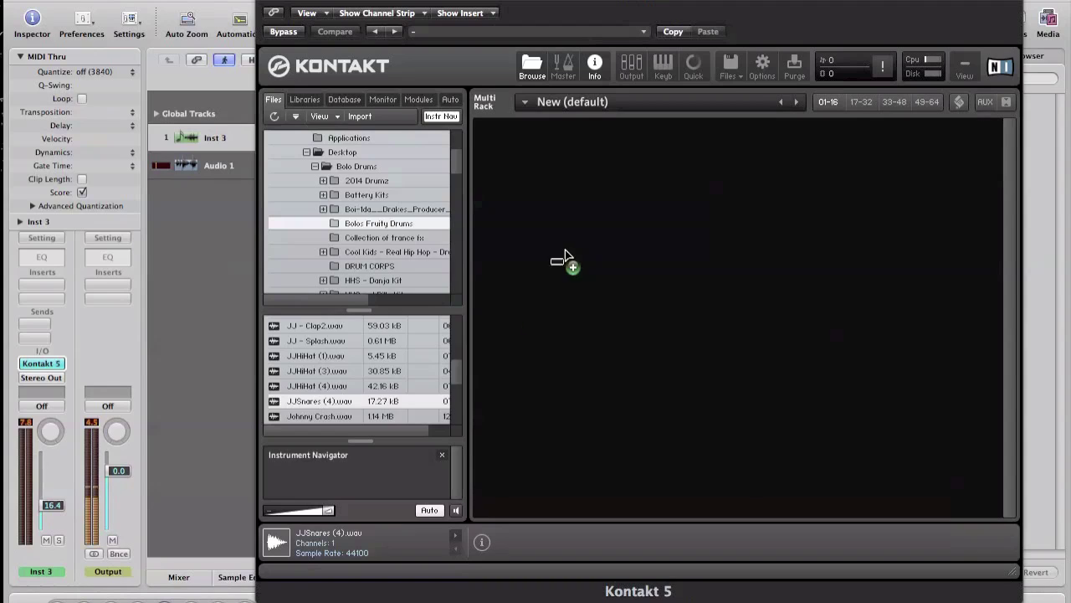
Load JJSnares (4).wav into the Kontakt Multi Rack and close the plugin window
drag(660, 161, 662, 160)
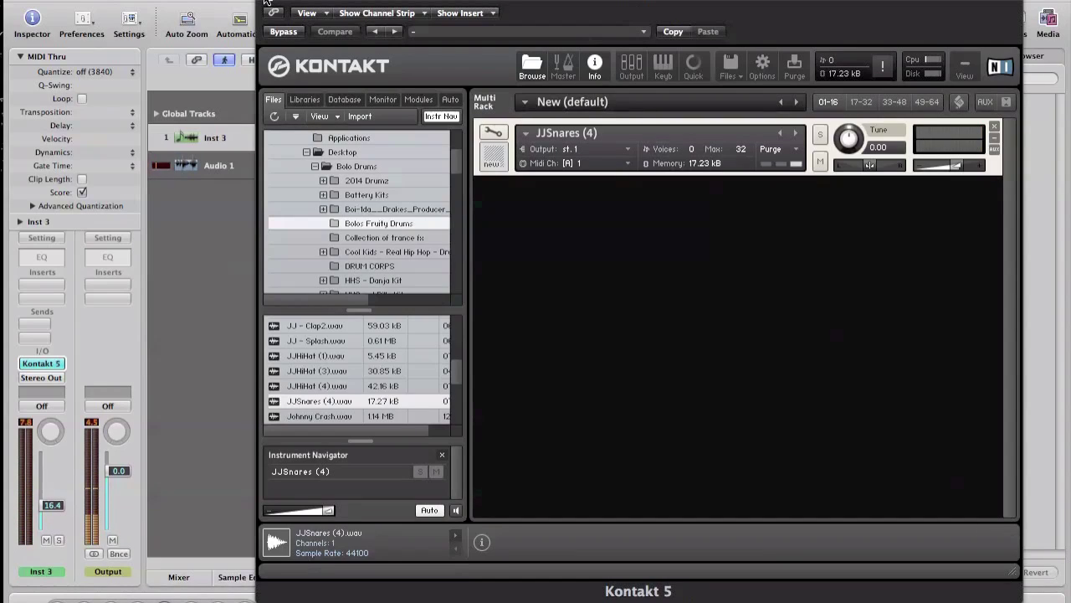
click(264, 3)
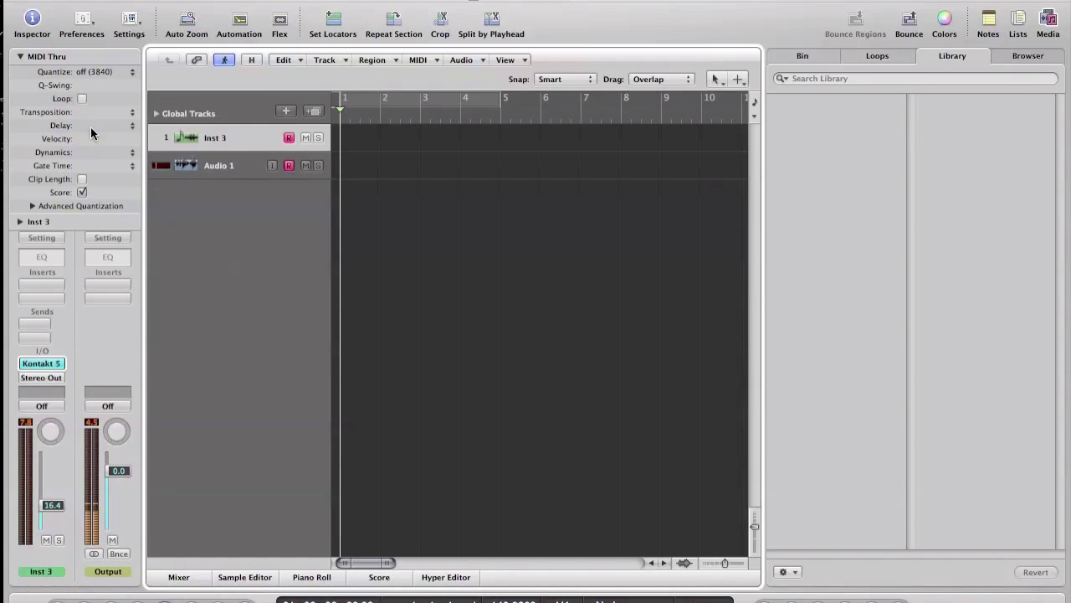
click(88, 72)
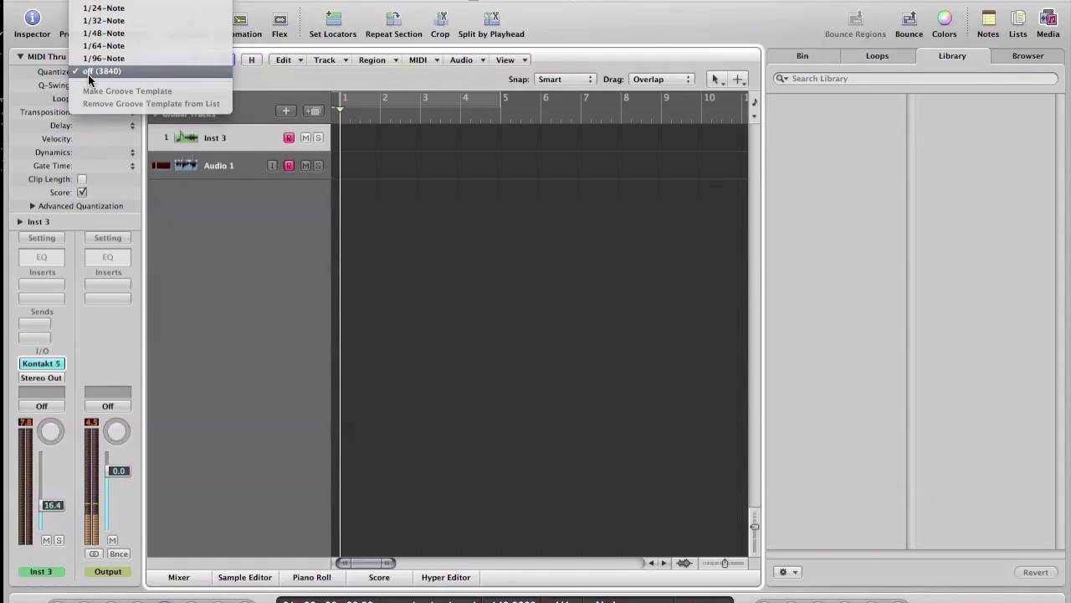
Set Inst 3 quantize to 1/16-Note and start recording
click(99, 7)
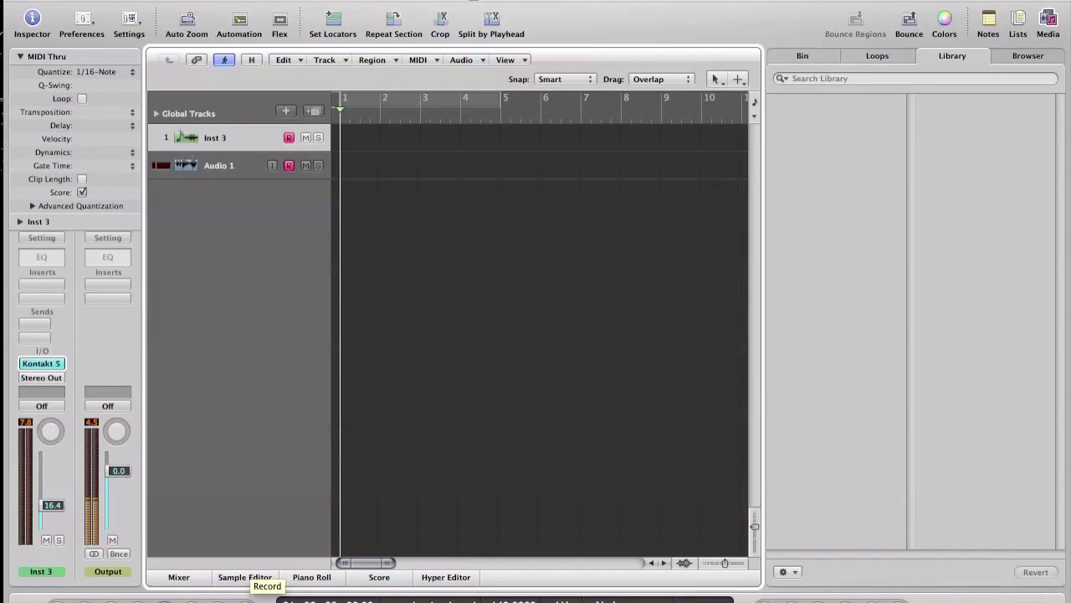
click(246, 598)
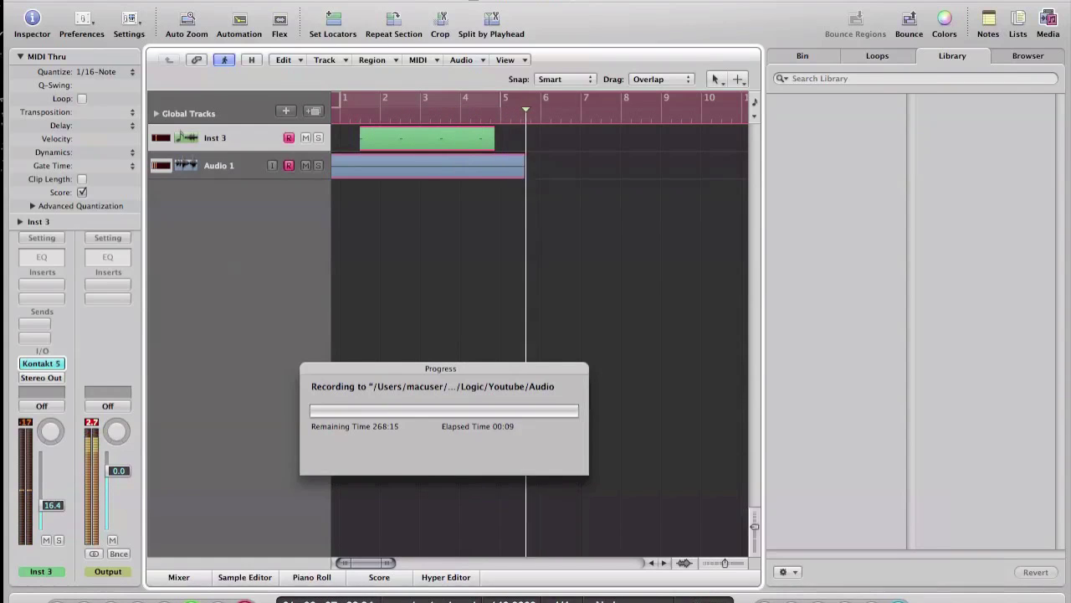
Stop recording, delete the Youtube_1#01 audio take from disk, and open the Inst 3 region's notes
key(space)
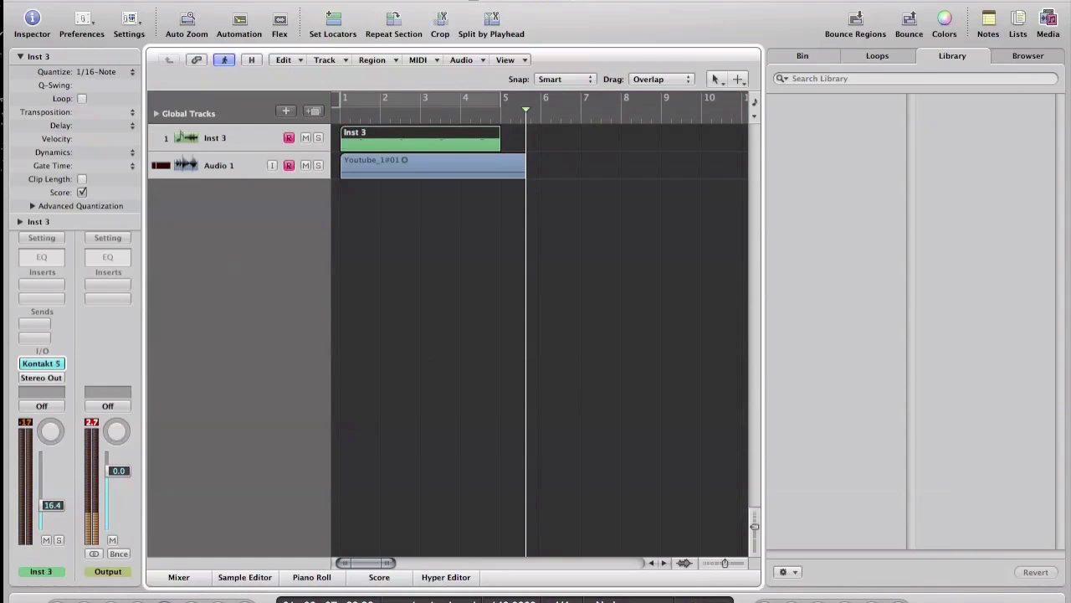
click(415, 172)
key(Delete)
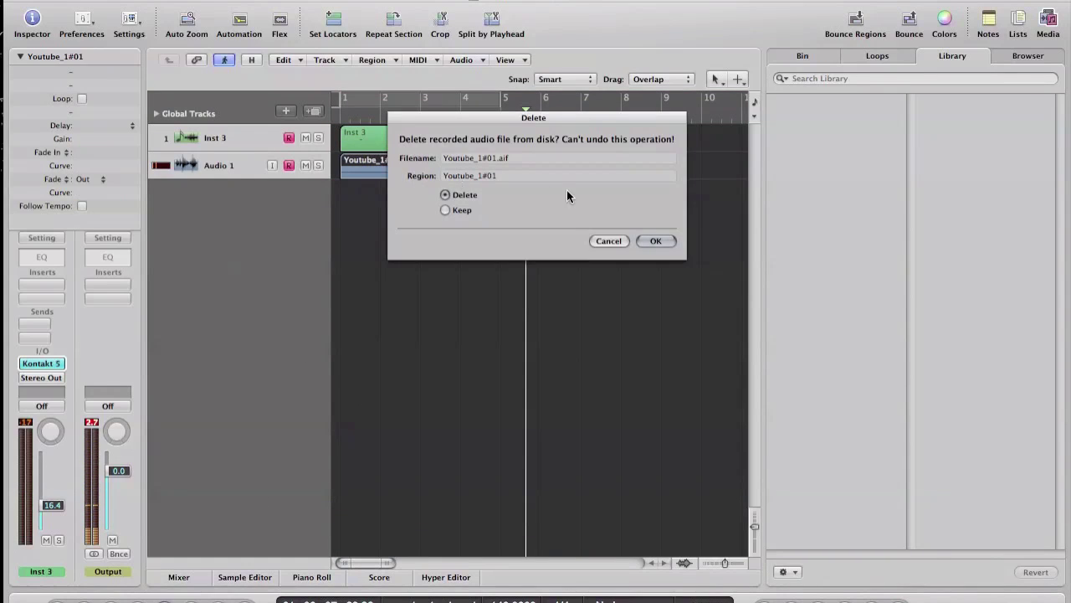
click(658, 241)
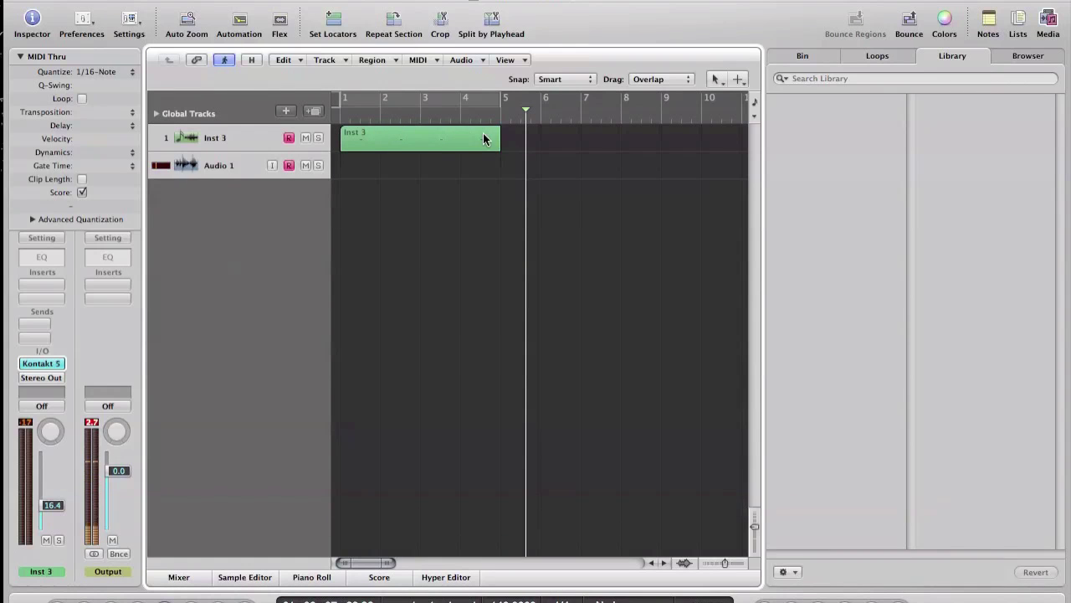
click(428, 144)
double_click(429, 144)
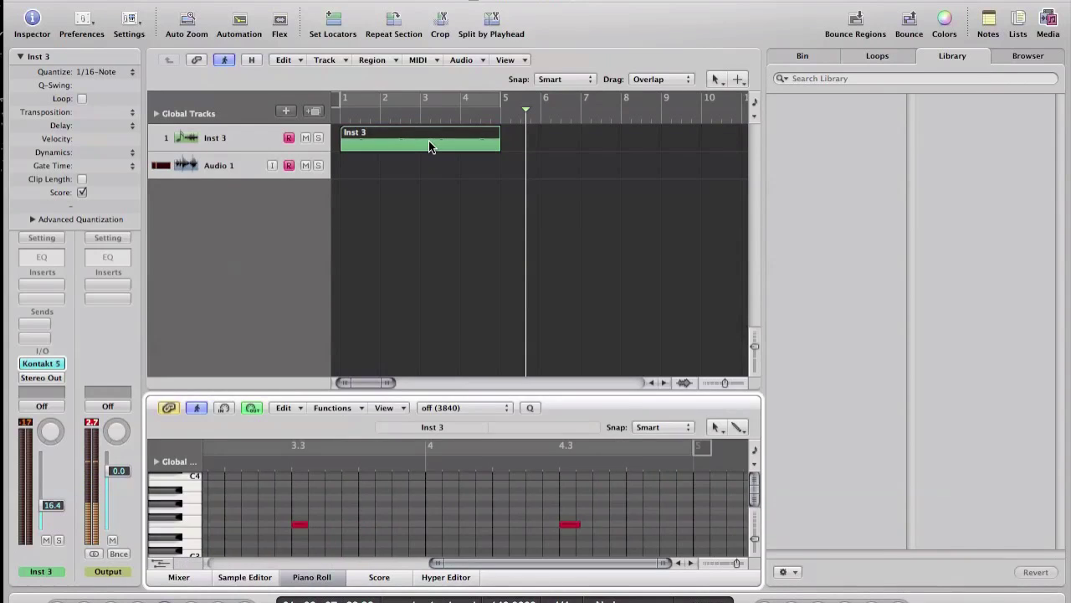
Close the lower pane to enlarge the arrange area and select the Inst 3 track
click(181, 577)
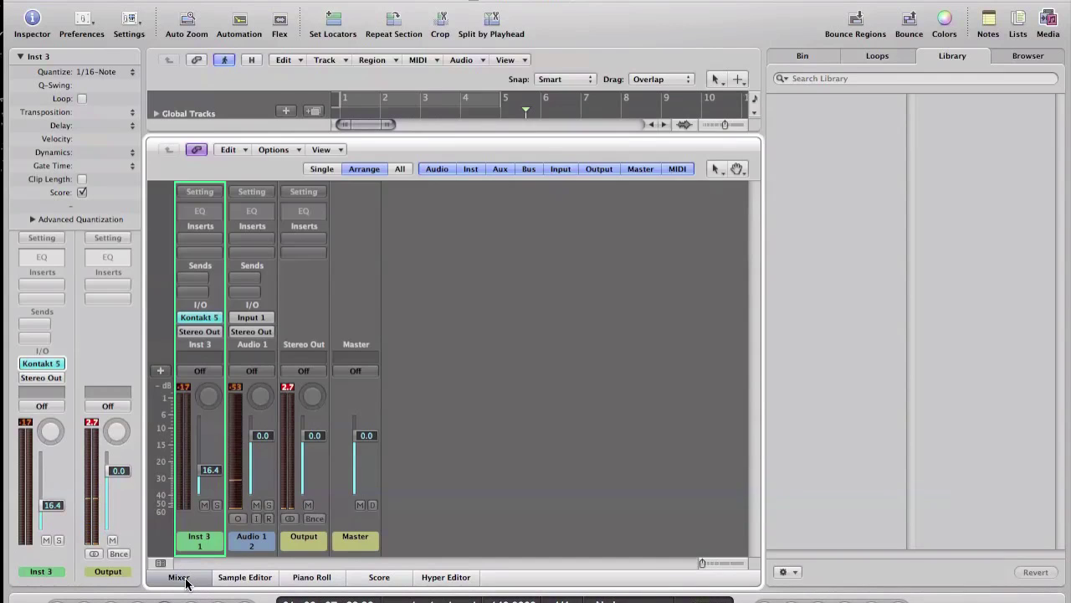
click(179, 577)
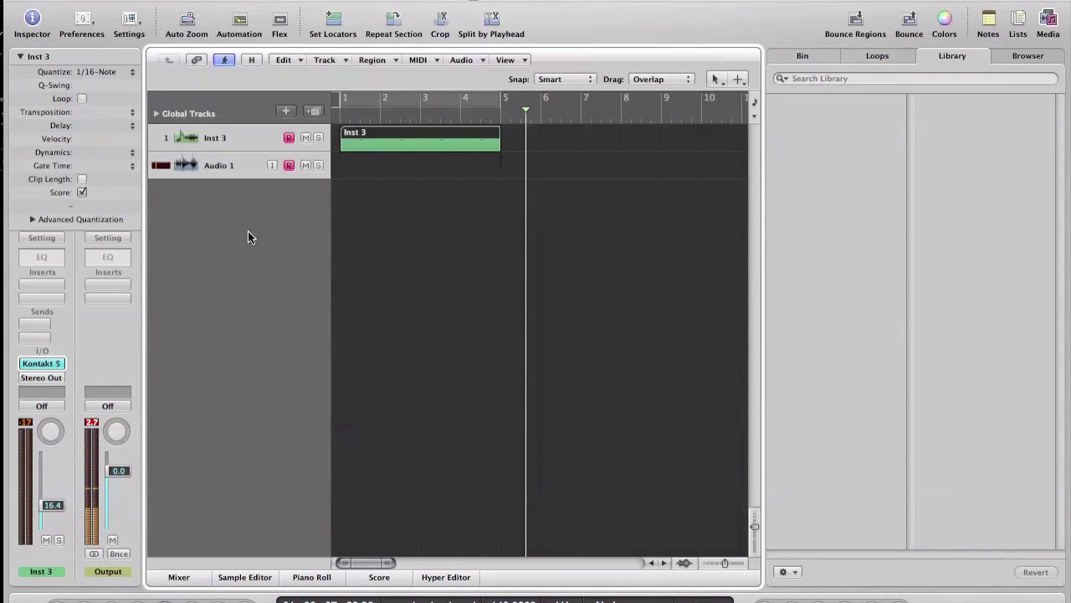
click(256, 147)
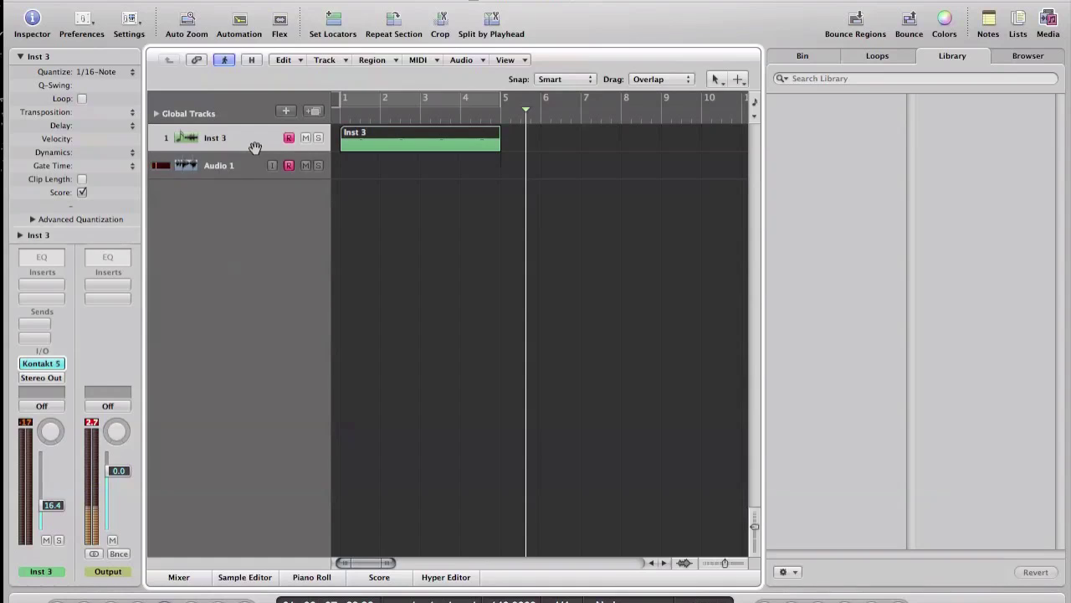
Add a record-enabled Inst 1 track duplicating Inst 3 and open its Kontakt 5
click(315, 114)
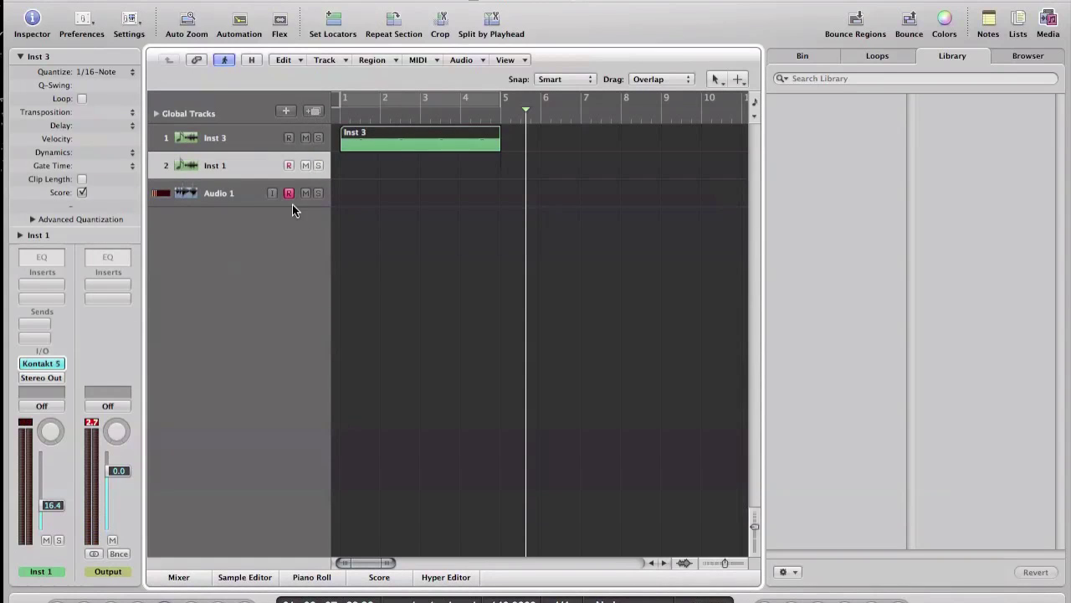
click(289, 165)
click(48, 364)
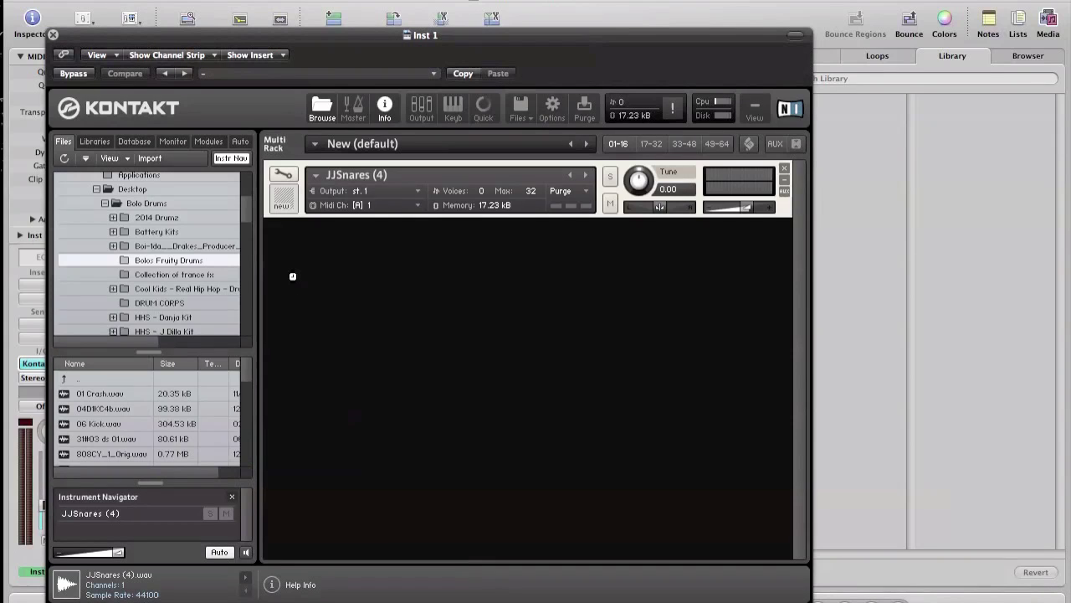
Replace the JJSnares instrument with Bolo_808bass.wav and enter Kontakt's Edit Mode
click(119, 398)
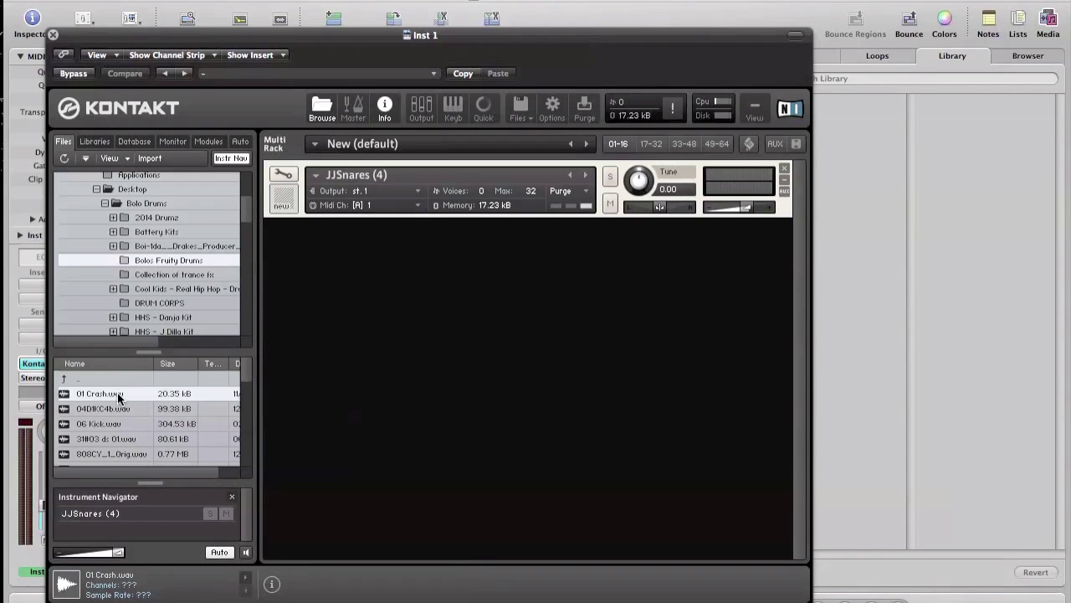
click(119, 397)
key(Down)
key(Down)
key(Down)
key(Down)
key(Down)
key(Down)
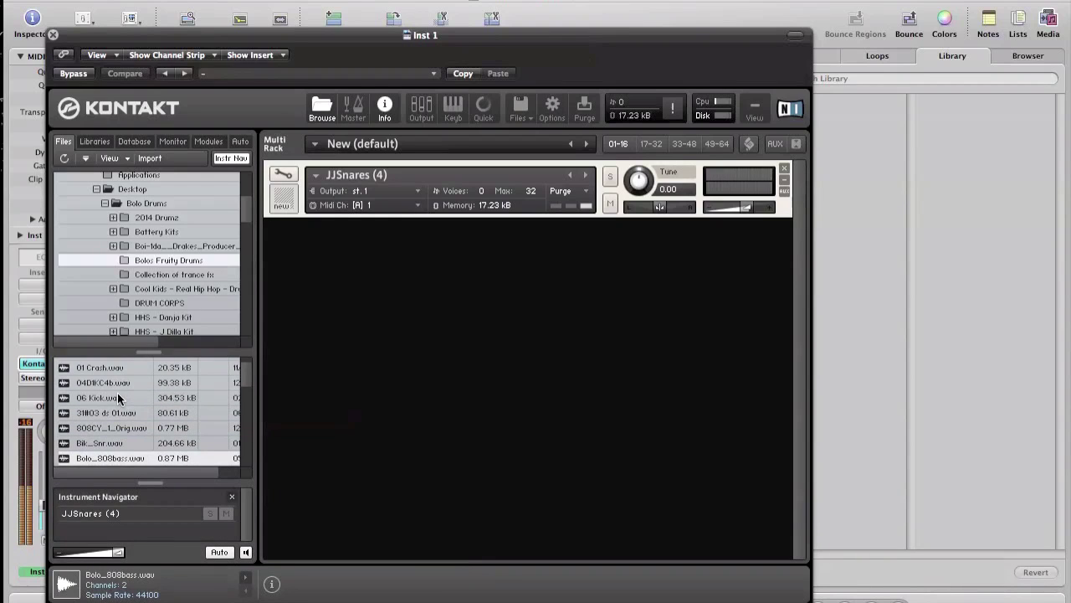
scroll(119, 397, down, 1)
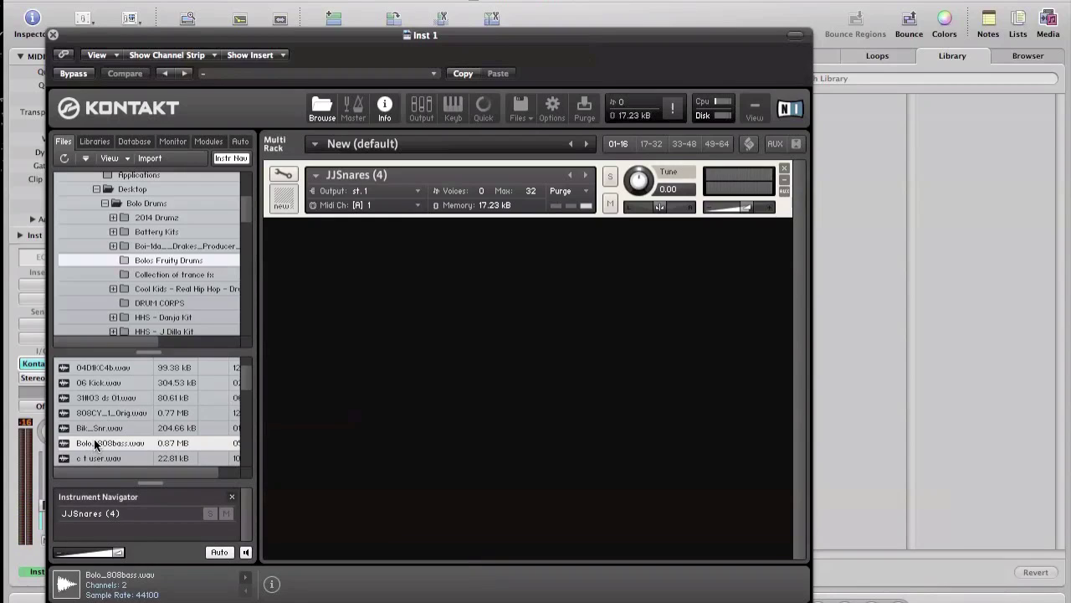
drag(98, 446, 390, 182)
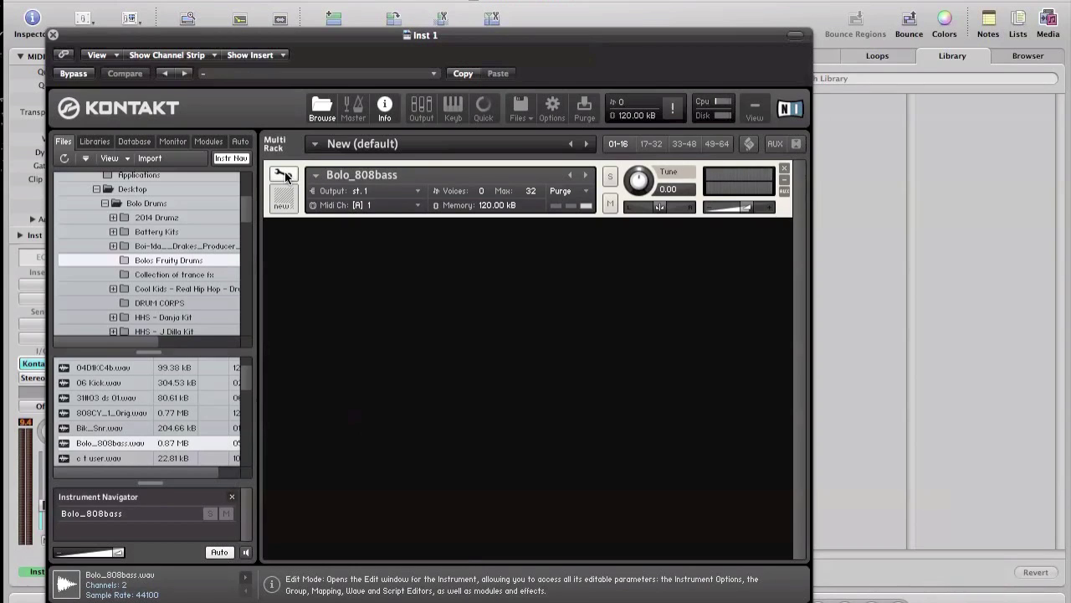
click(285, 175)
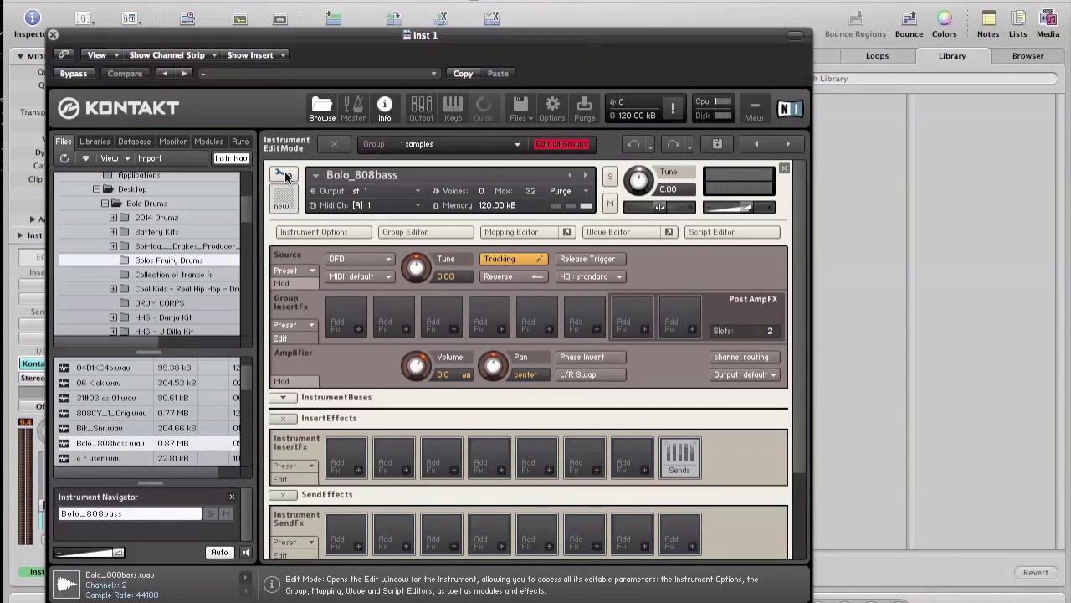
Lengthen the Bolo_808bass volume envelope release to about 9.0k ms
click(286, 175)
click(286, 174)
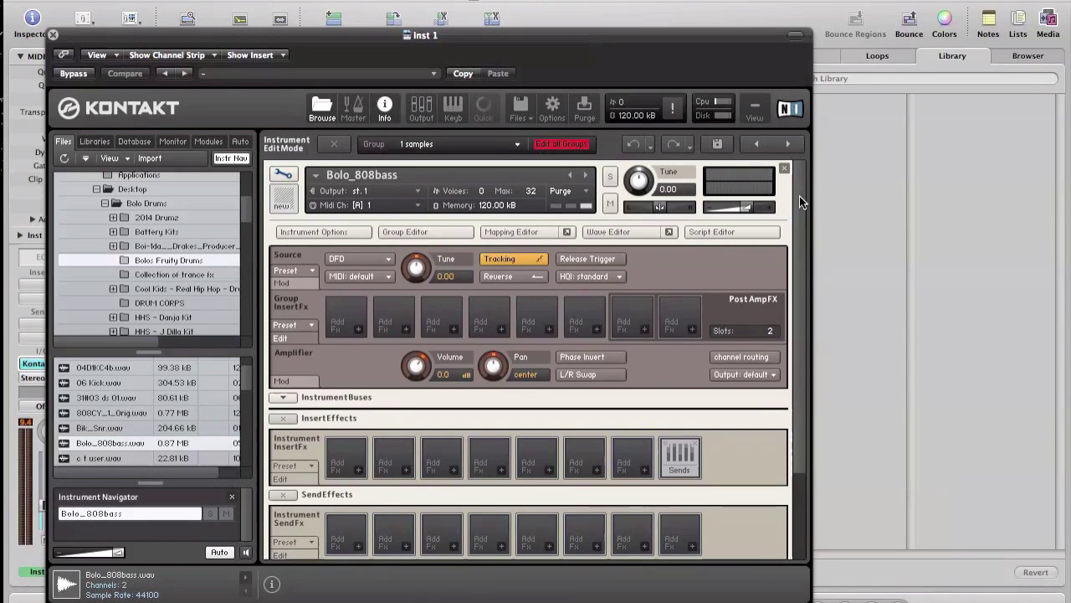
scroll(778, 335, down, 3)
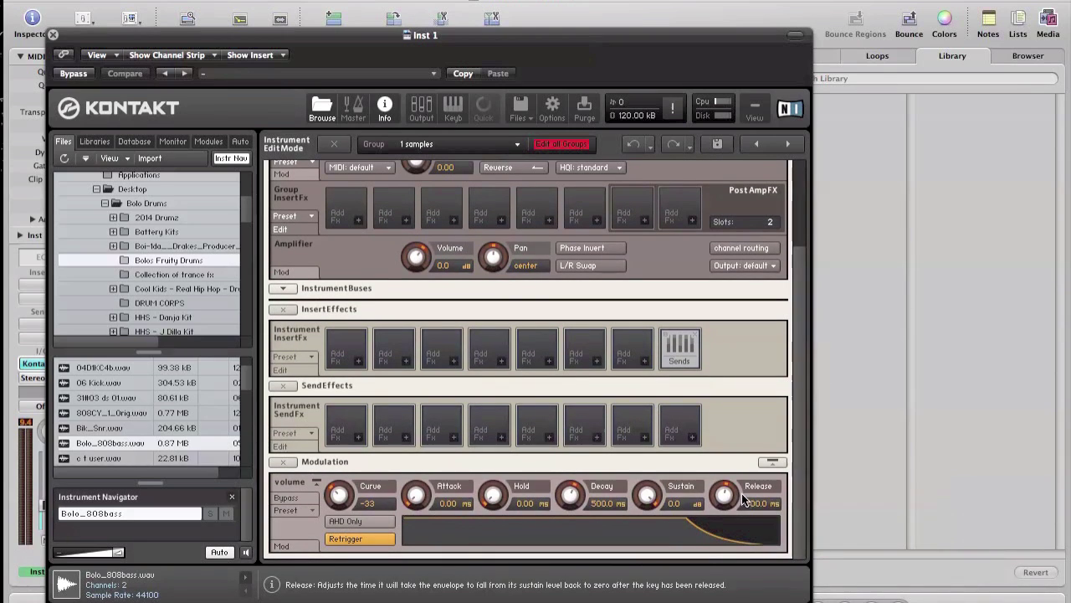
drag(726, 498, 734, 448)
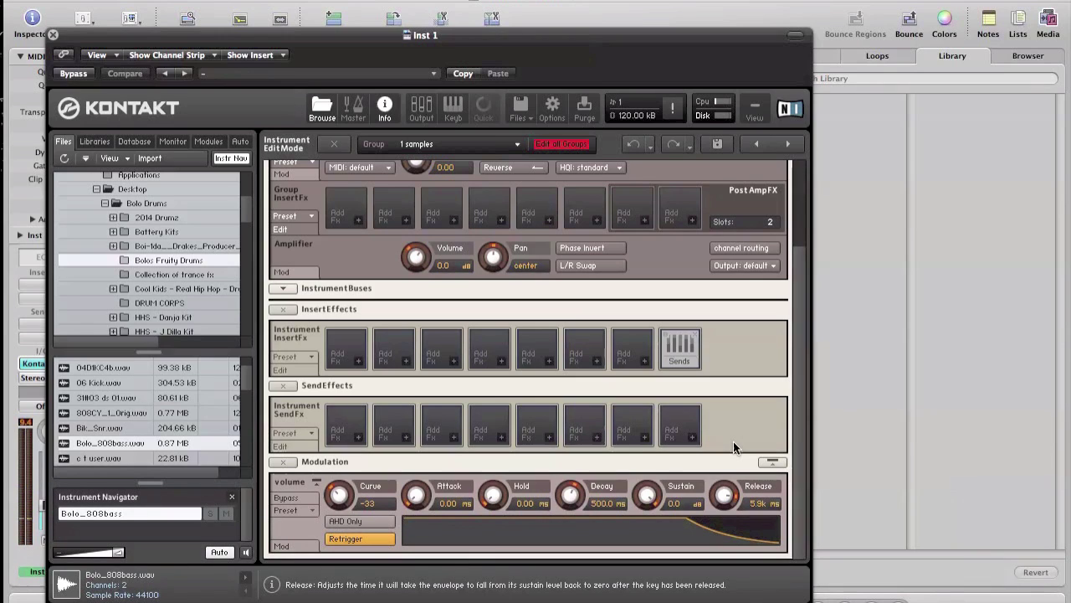
scroll(730, 494, up, 2)
scroll(730, 493, up, 5)
scroll(798, 394, up, 3)
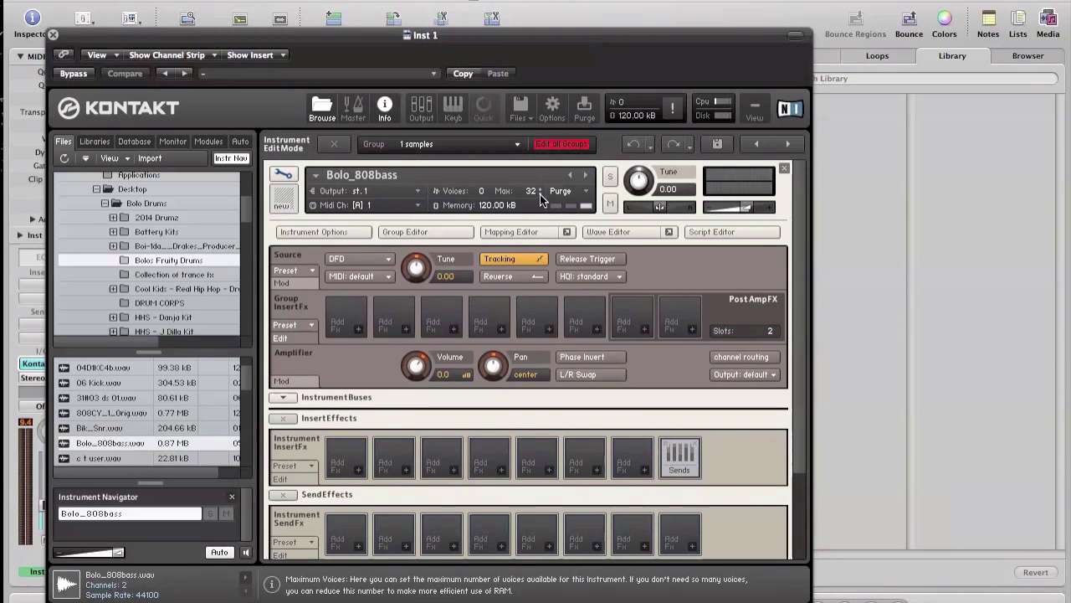
Lower the Bolo_808bass Max voices from 32 to 1 and close Kontakt
scroll(540, 199, down, 5)
scroll(540, 198, down, 3)
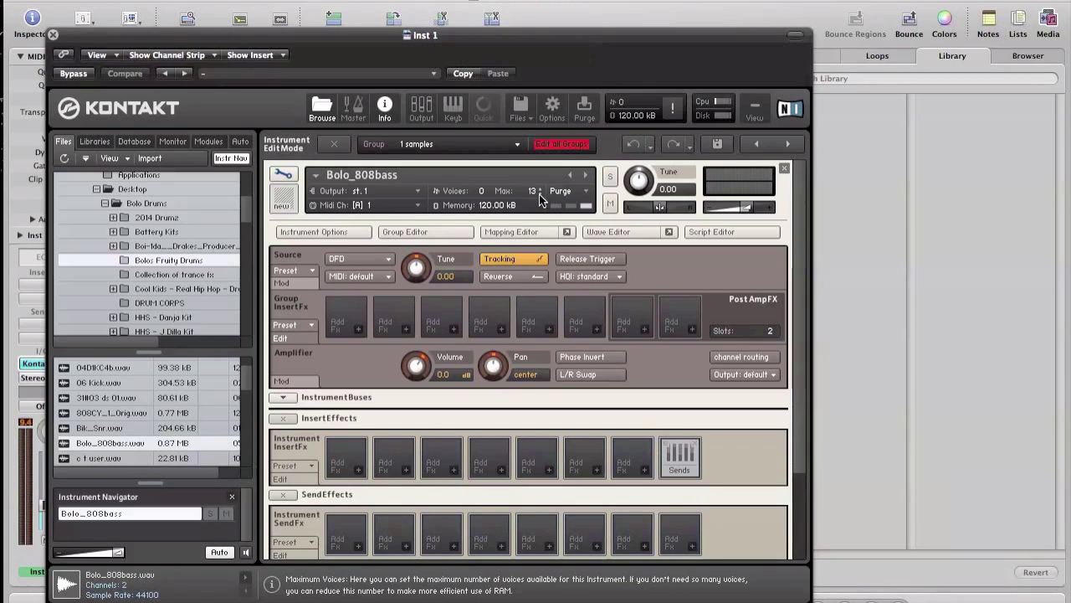
scroll(540, 199, down, 1)
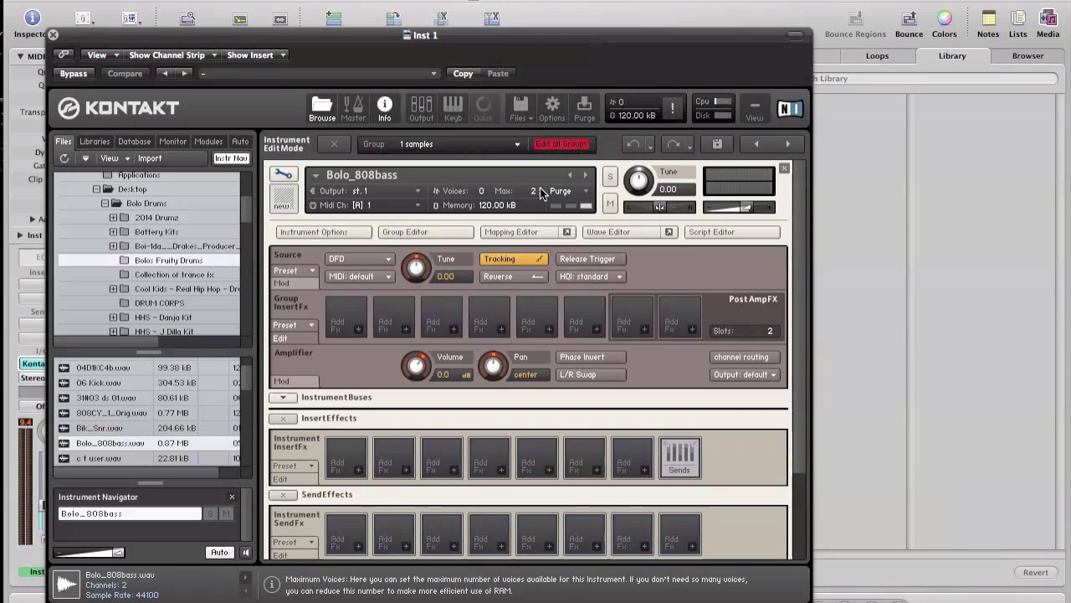
scroll(540, 198, down, 1)
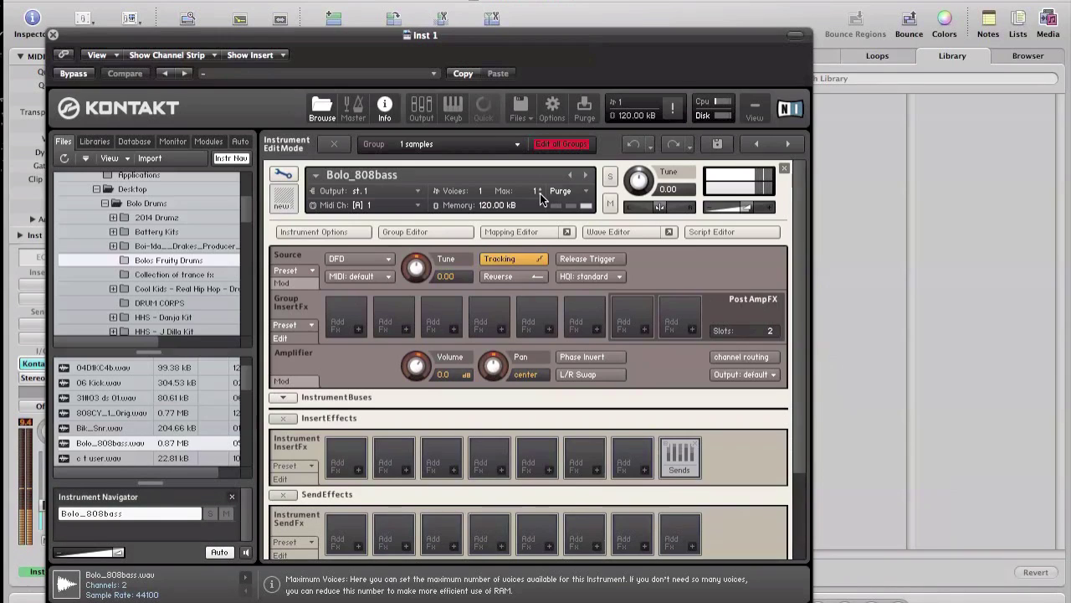
click(53, 35)
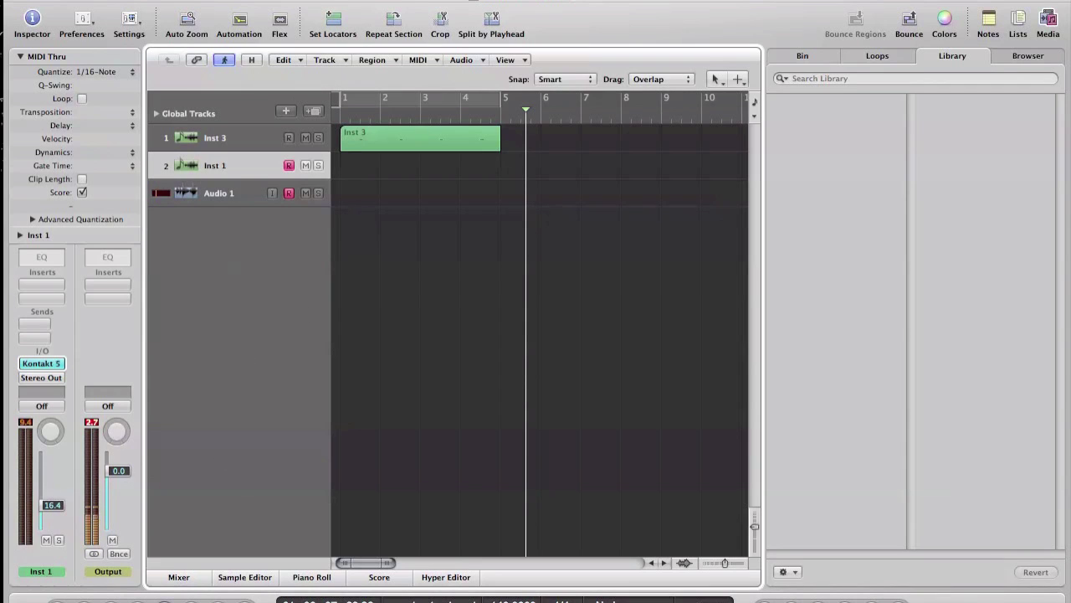
Record a take from bar 1 on Inst 1 and Audio 1, then stop
key(Return)
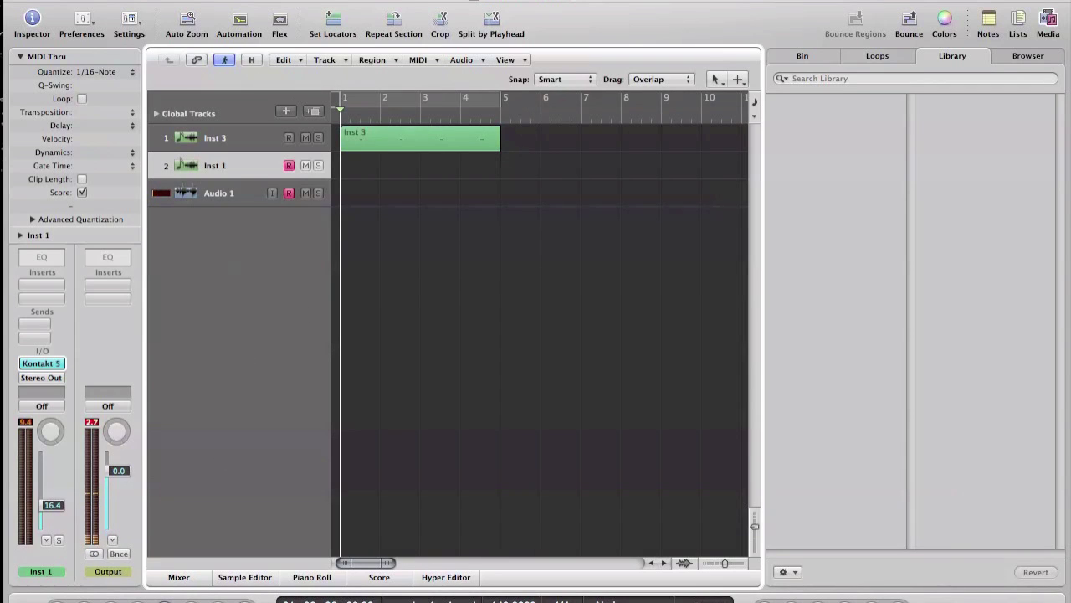
key(r)
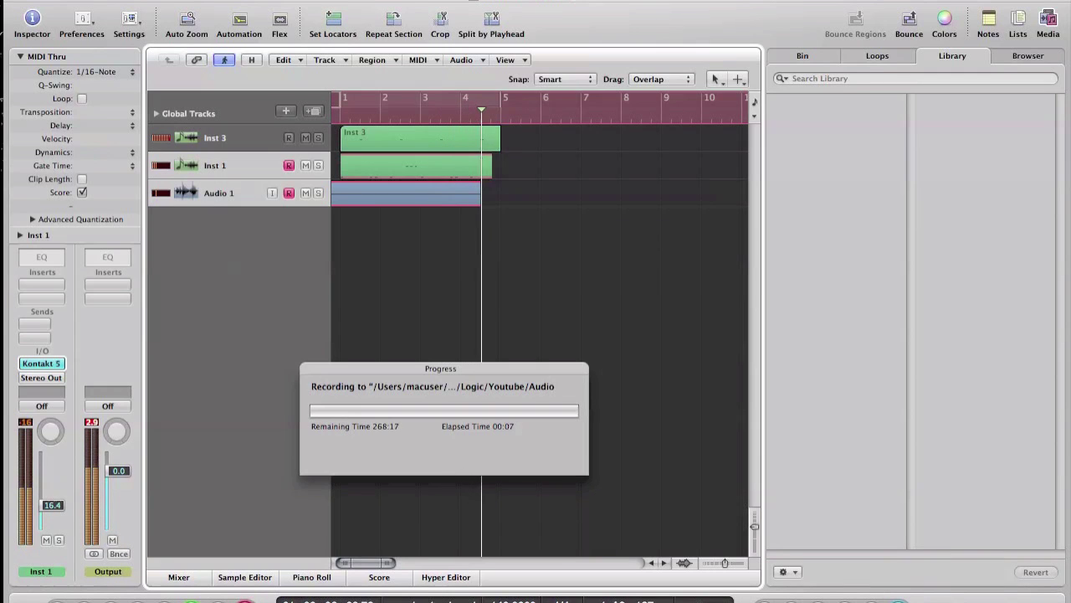
key(space)
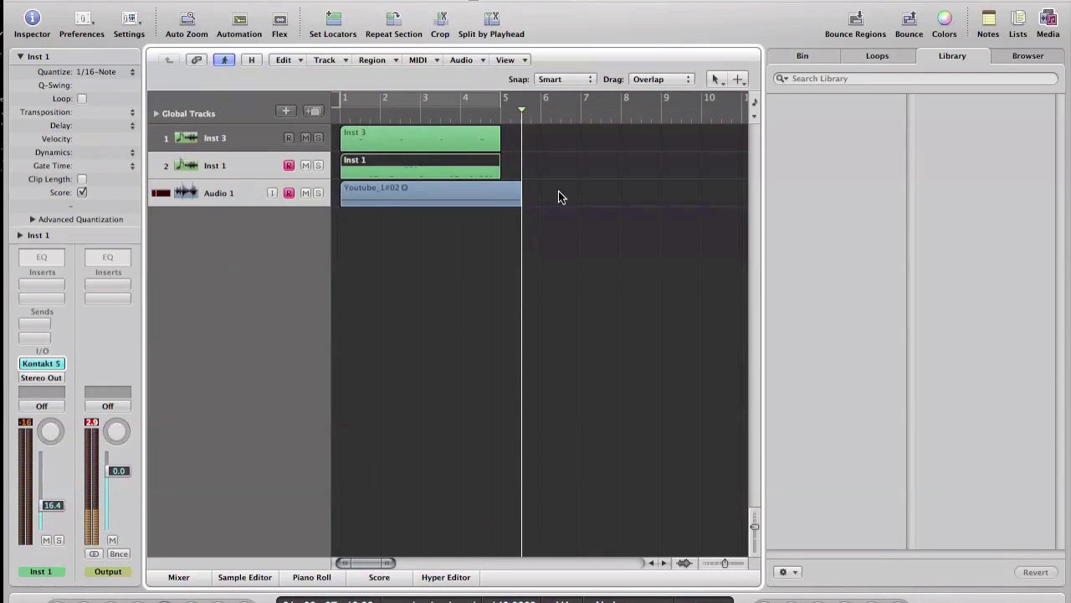
Delete the Youtube_1#02 audio region from disk and disarm recording on Inst 1
click(484, 198)
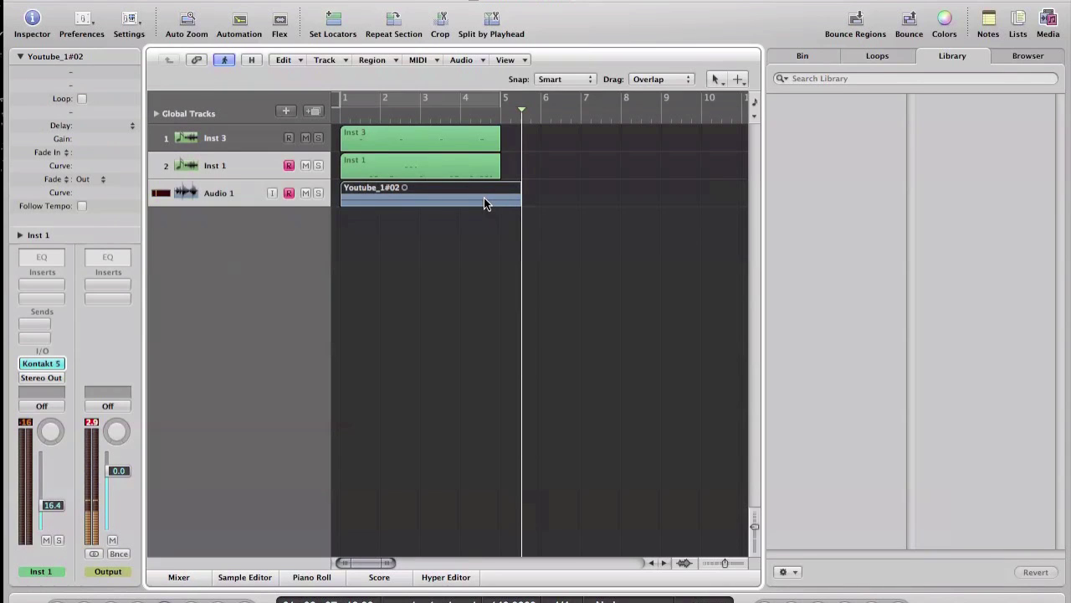
key(Delete)
click(659, 241)
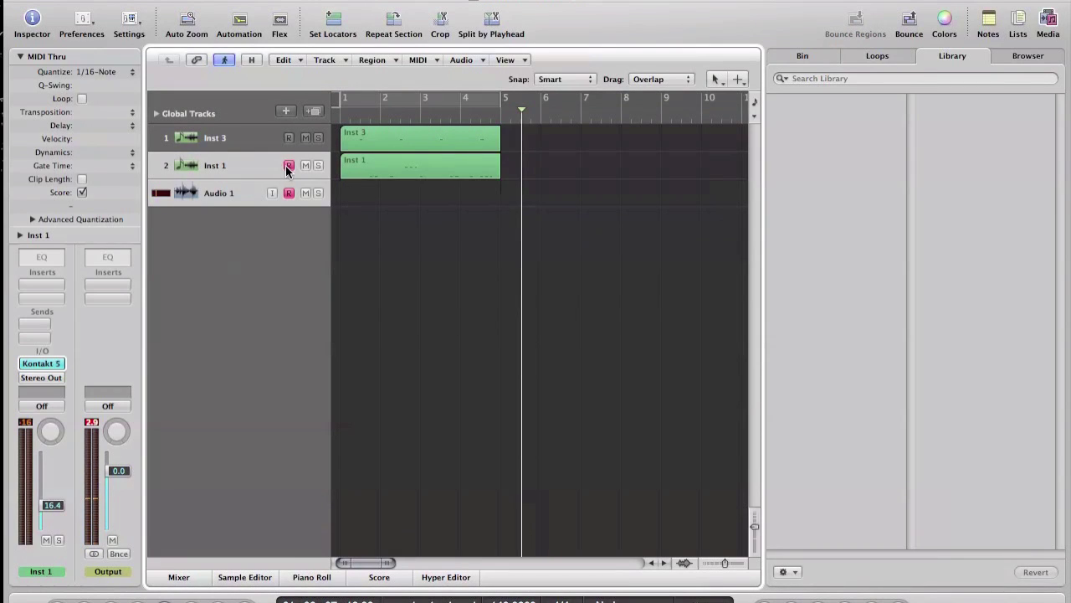
click(288, 166)
Turn on cycling over bars 1–5 and play the arrangement from bar 1
click(450, 97)
click(450, 97)
click(449, 97)
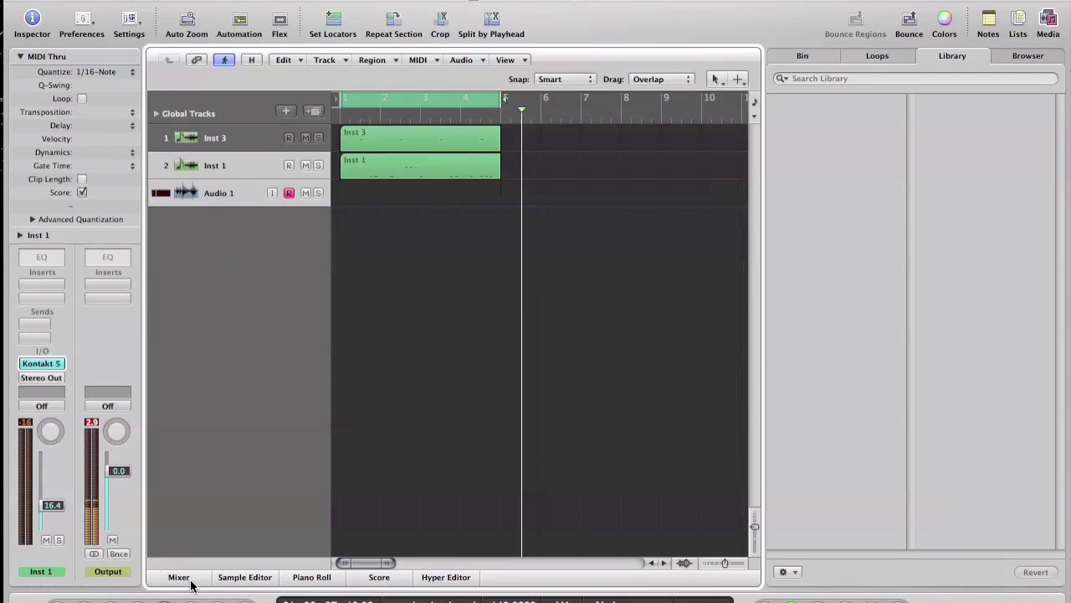
key(Return)
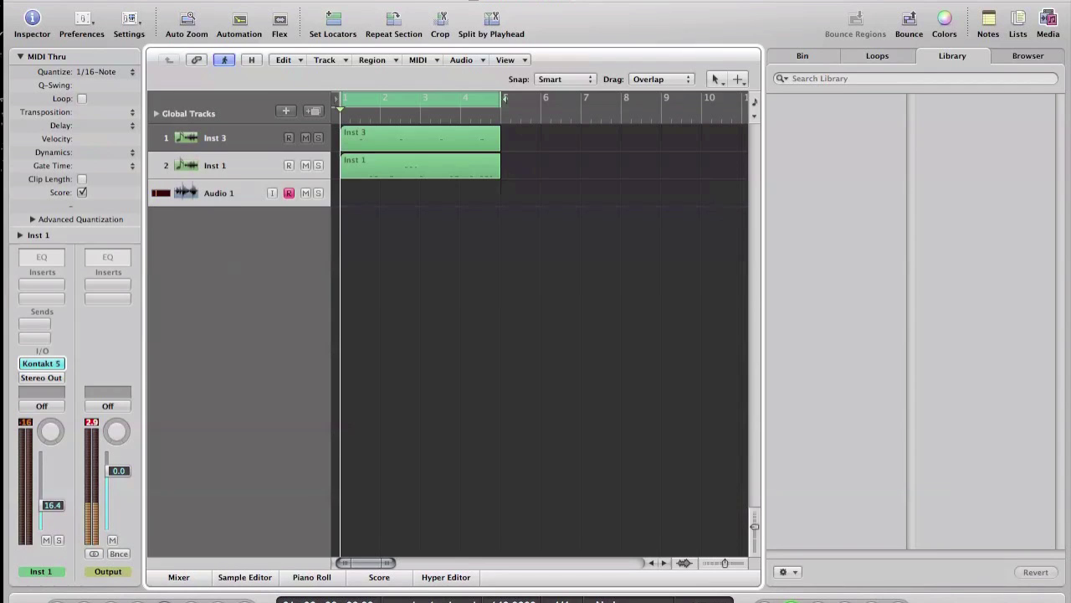
key(space)
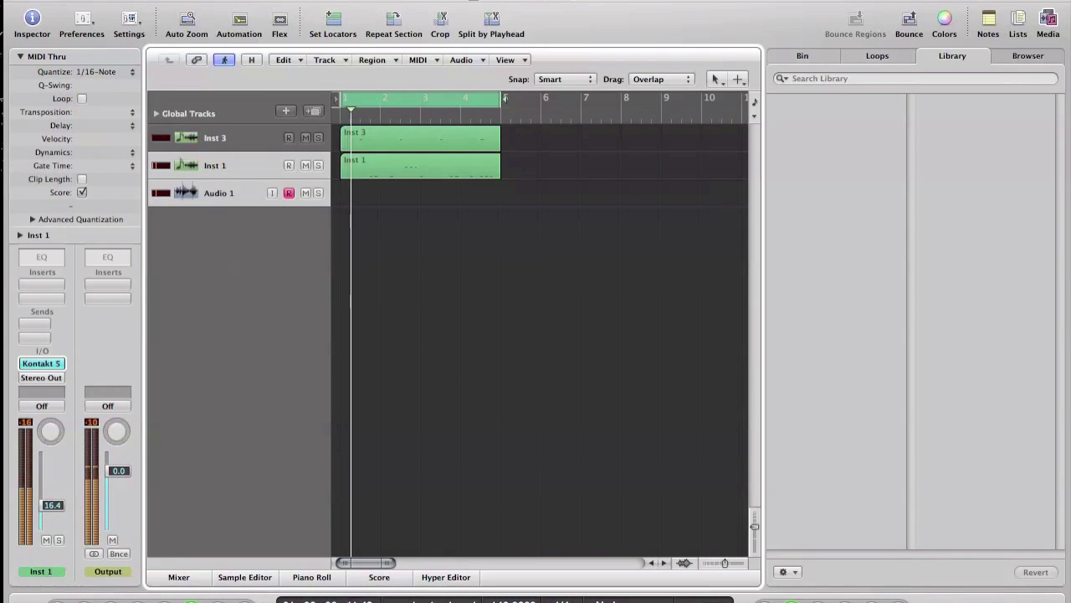
key(space)
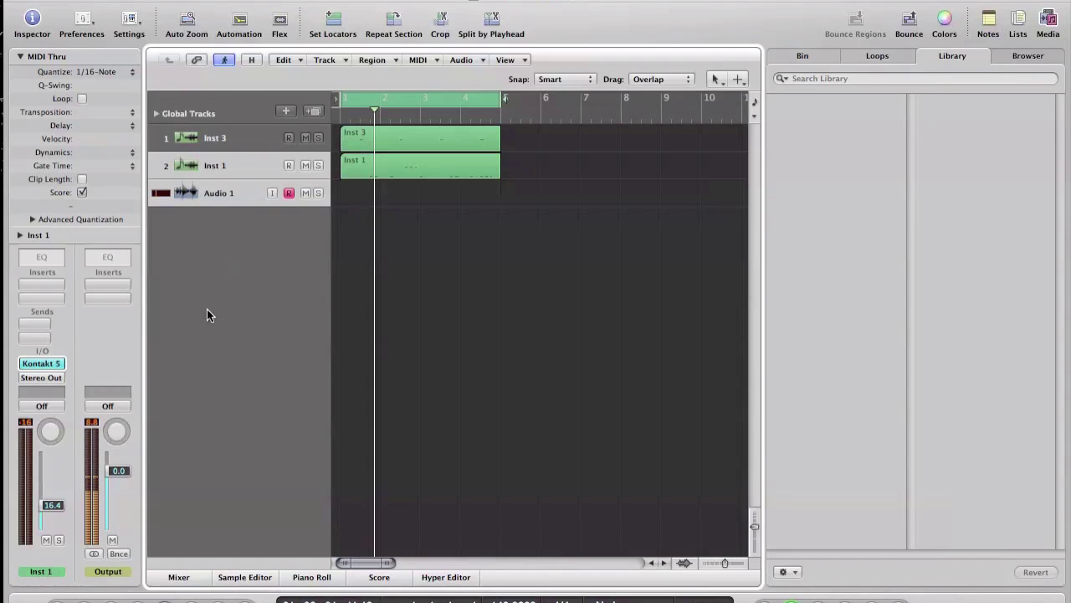
Duplicate Inst 1 with its Kontakt setup, verify Inst 2's plug-in, and add more duplicates
click(249, 174)
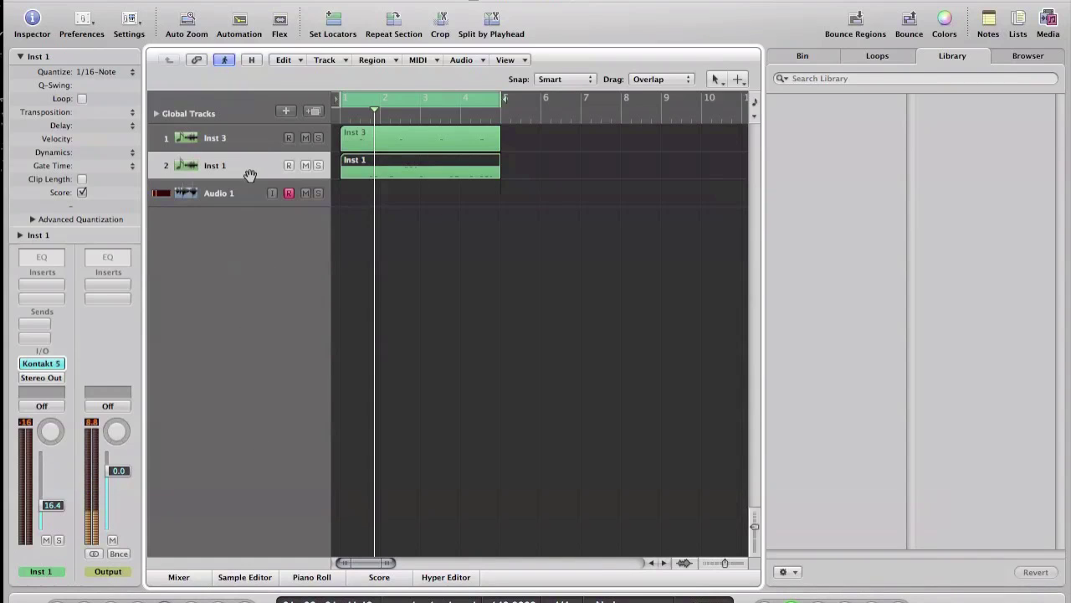
click(313, 111)
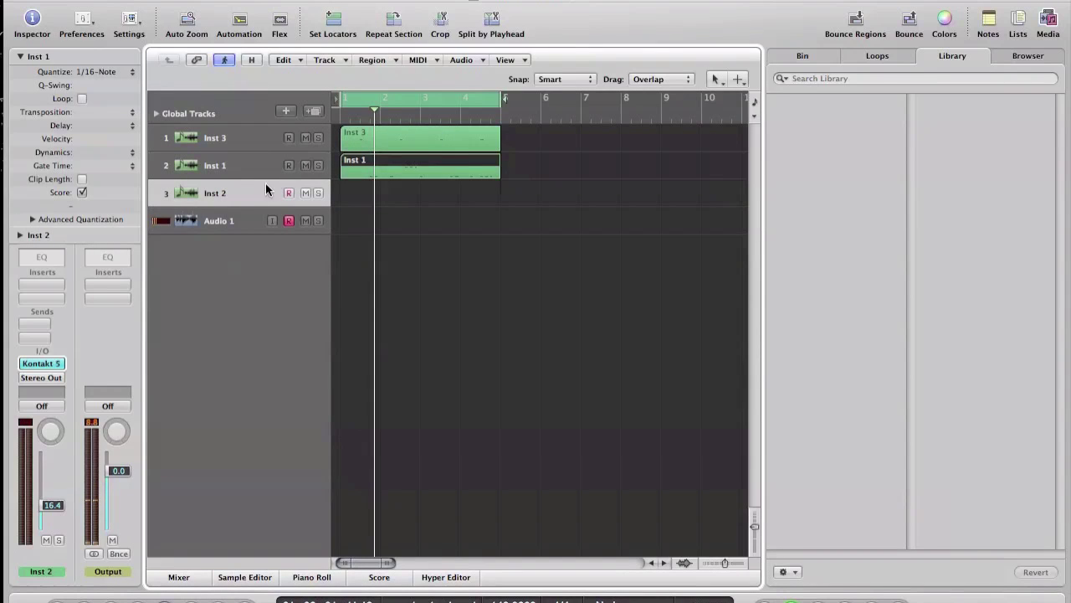
click(41, 364)
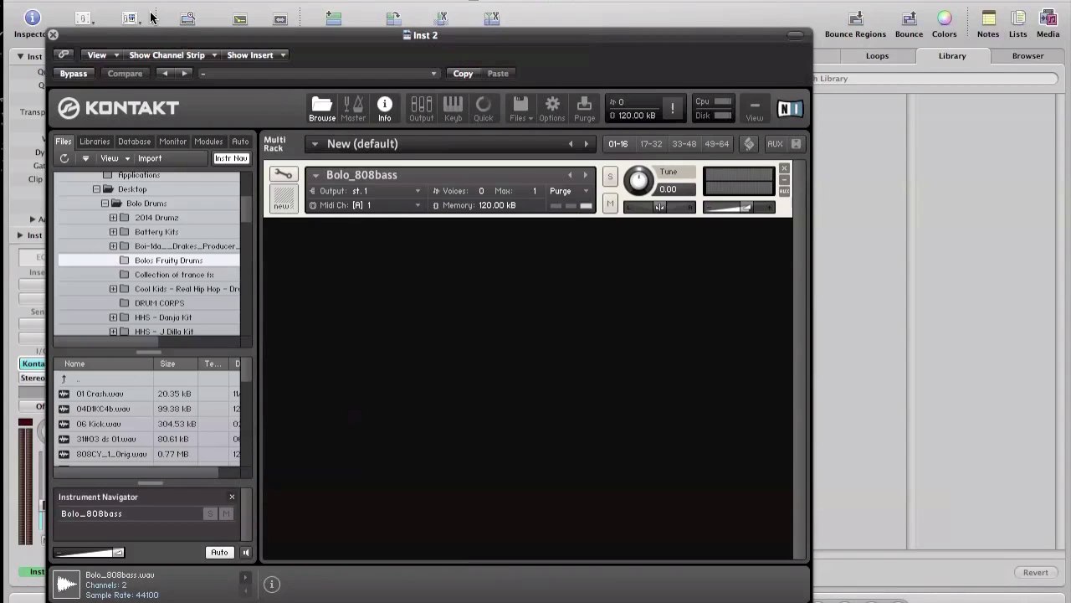
click(53, 36)
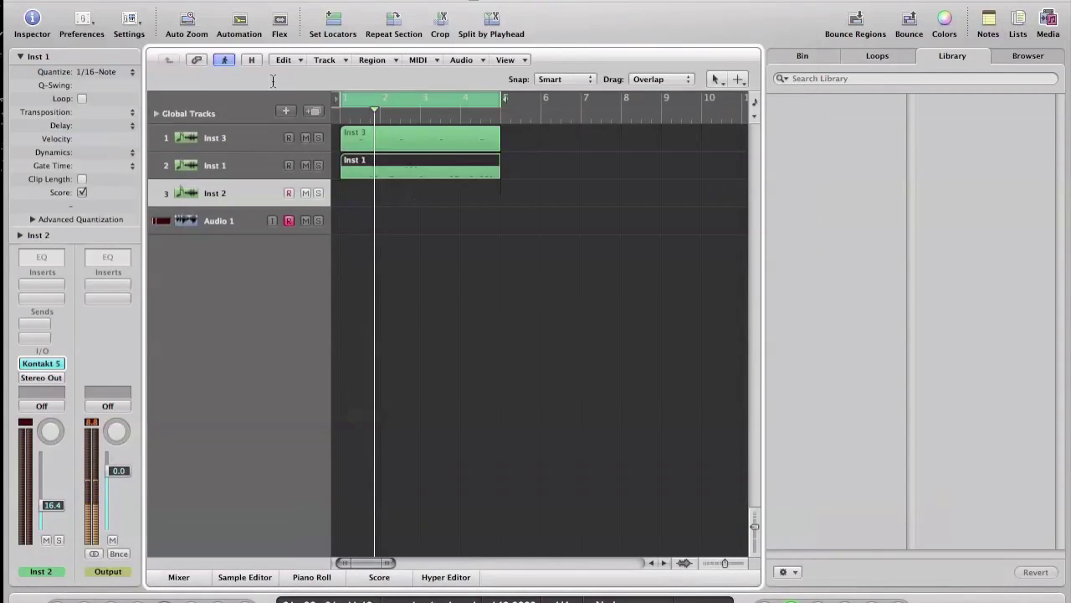
click(312, 113)
click(312, 113)
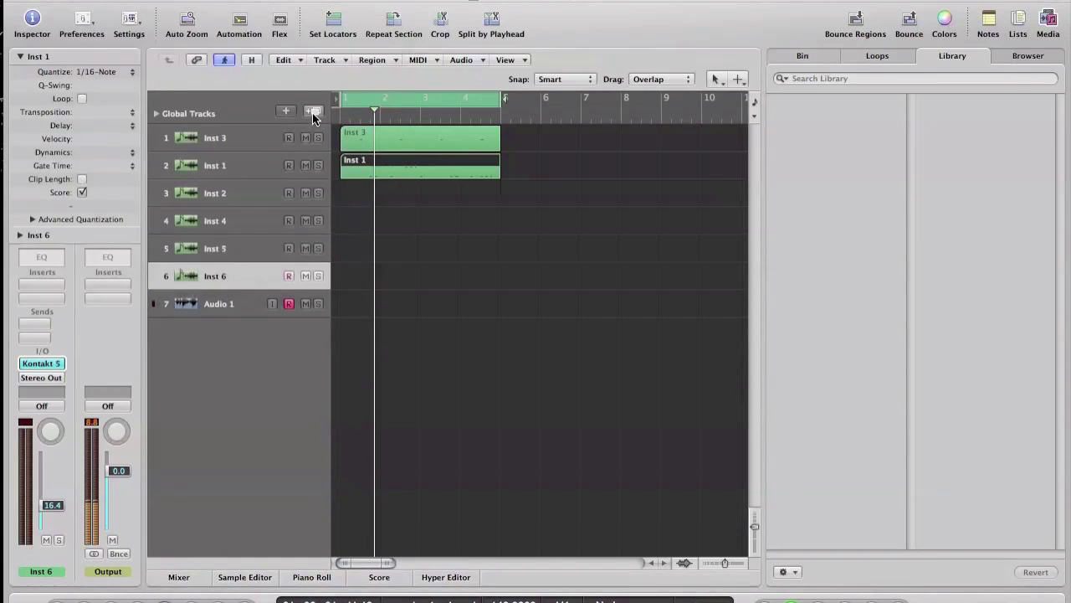
Add seven more duplicate instrument tracks, Inst 7 through Inst 13
click(312, 113)
click(312, 113)
click(312, 113)
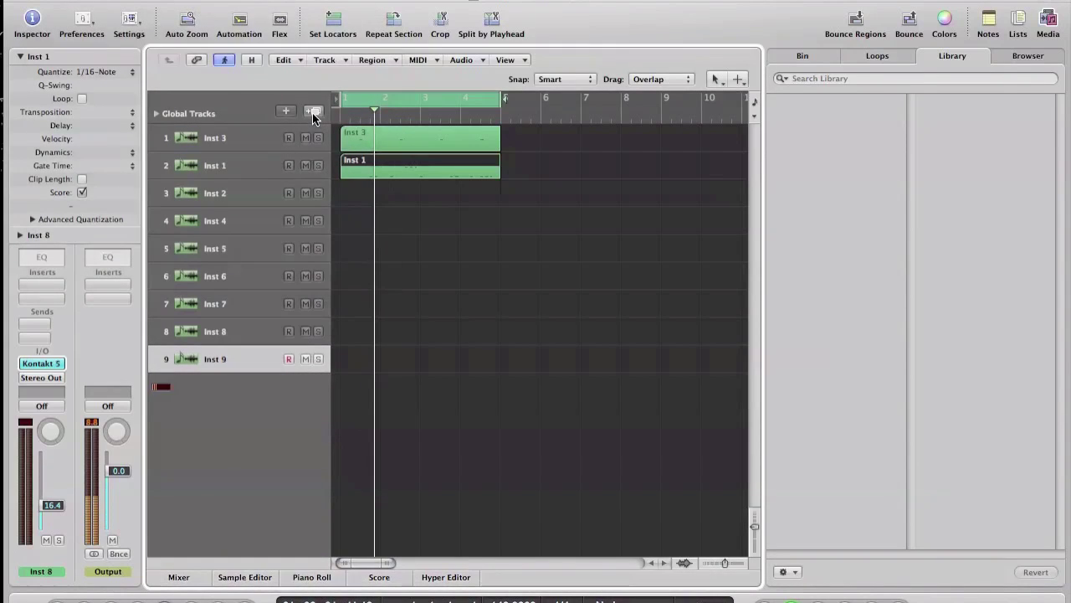
click(313, 113)
click(312, 113)
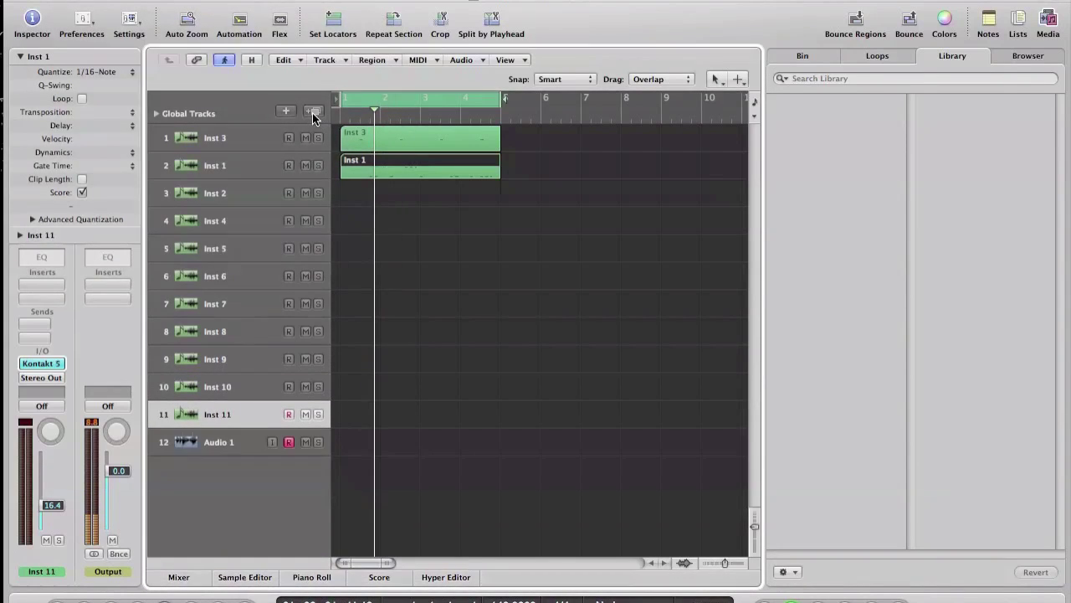
click(312, 112)
click(312, 113)
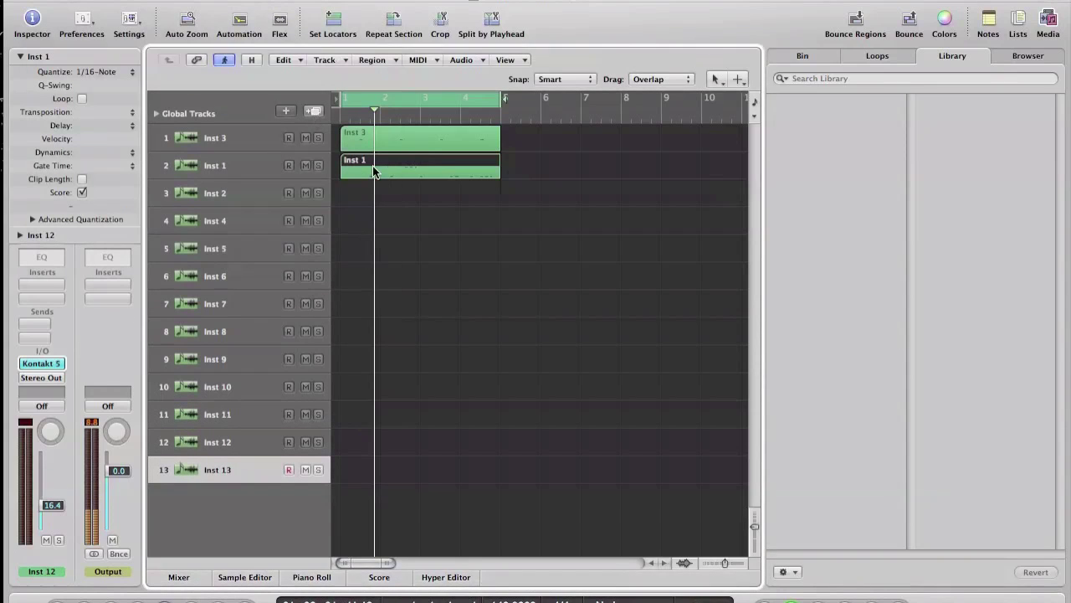